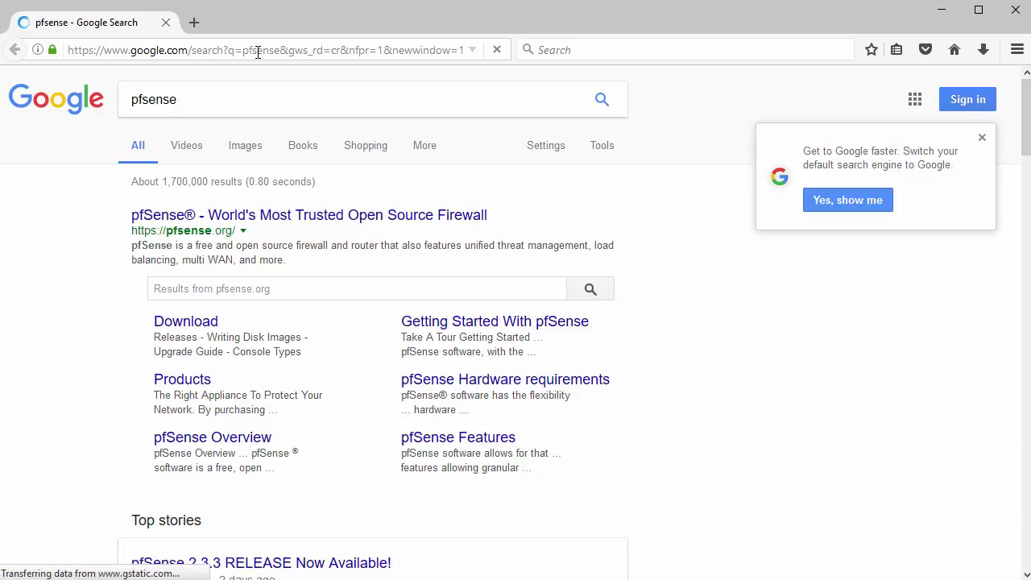
Step: Open pfsense.org from the first Google result in a new tab and go to its Download page
left_click_drag(126, 221, 492, 223)
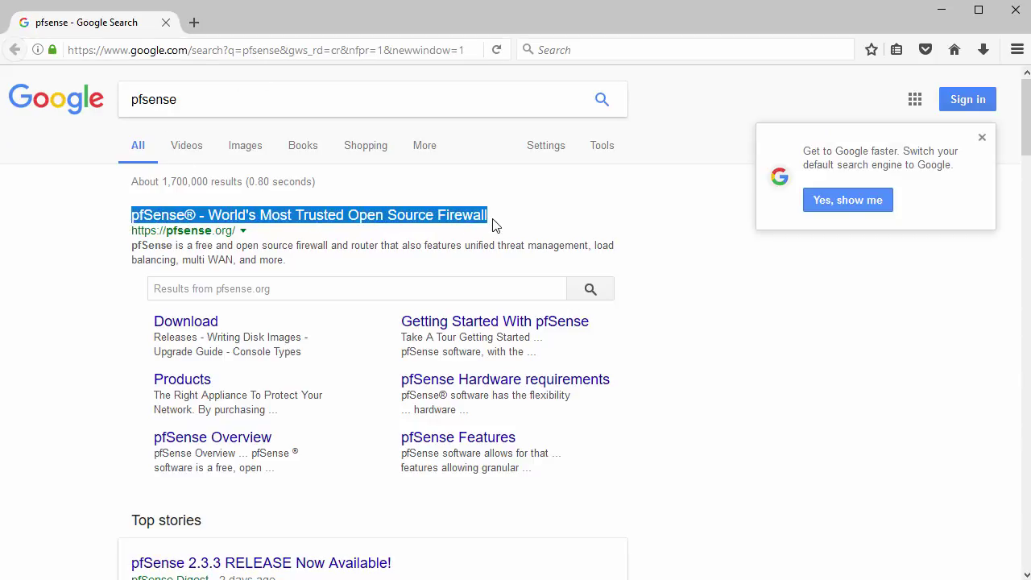
left_click(364, 217)
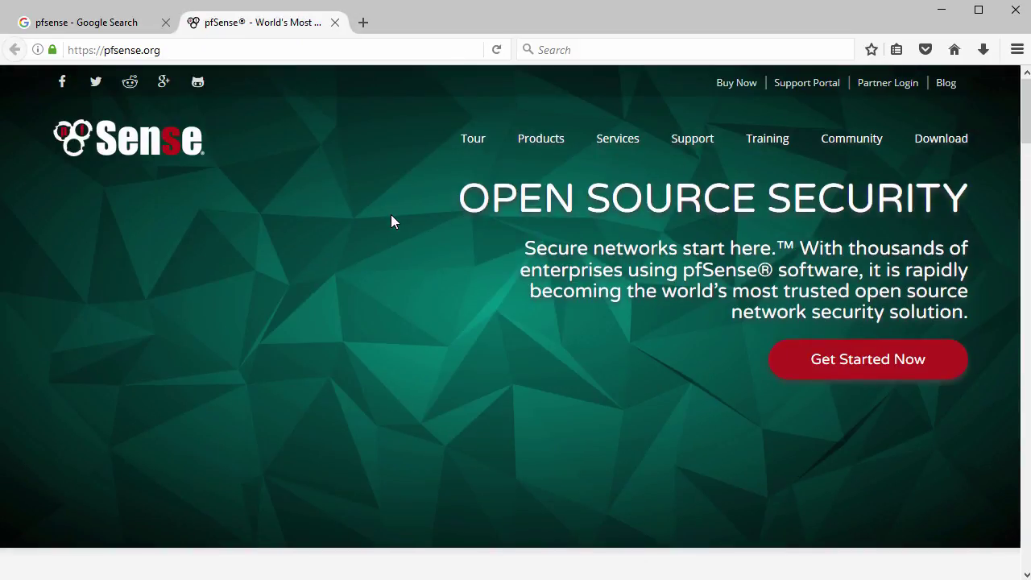
scroll(390, 214, "down", 5)
scroll(392, 221, "down", 5)
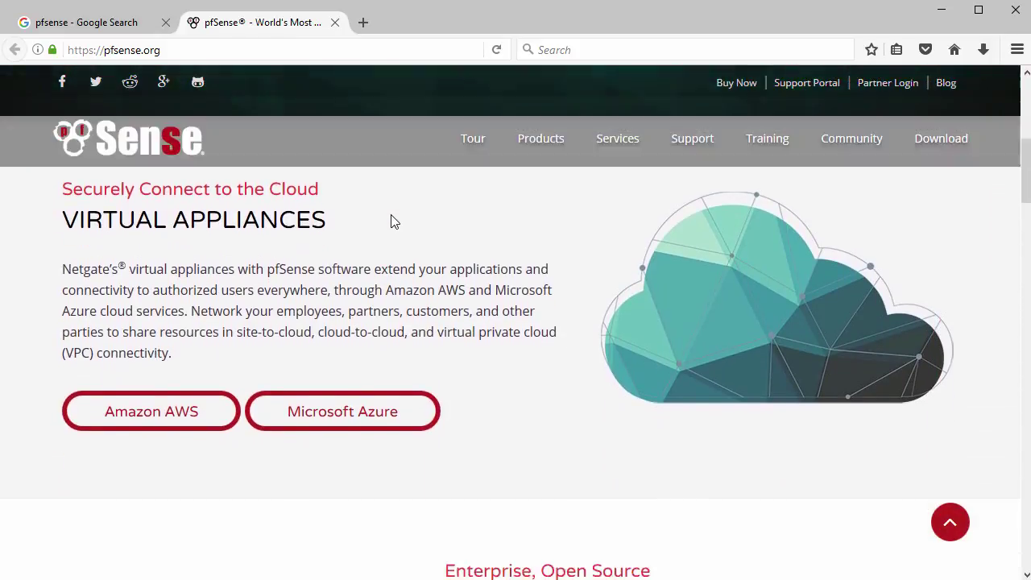
scroll(392, 221, "up", 2)
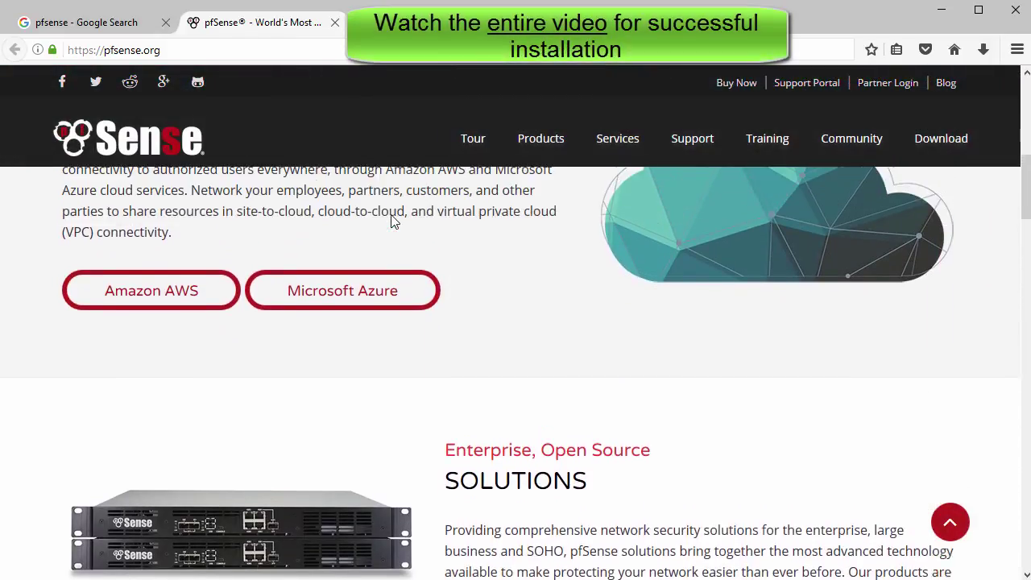
scroll(390, 215, "up", 8)
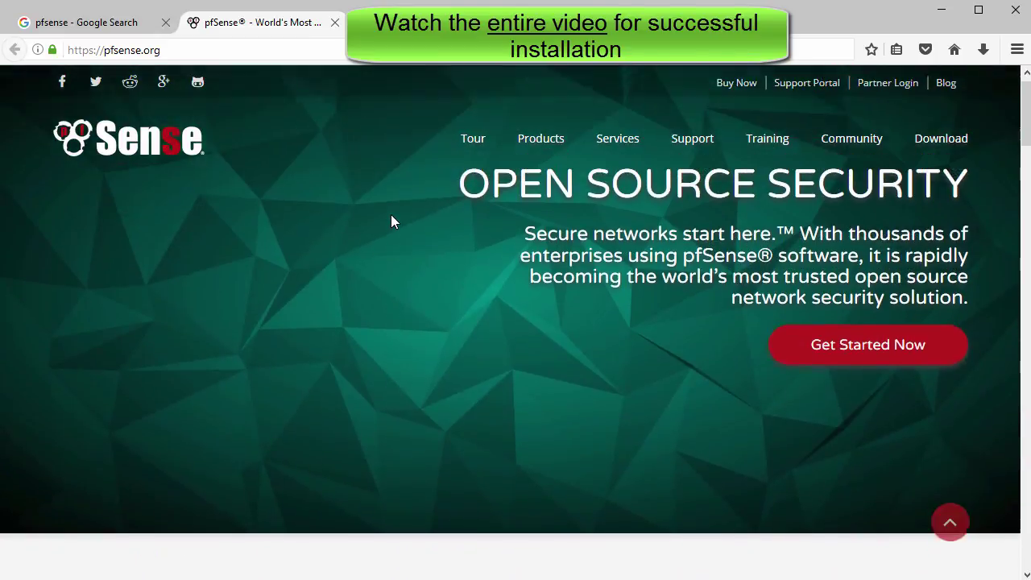
left_click(948, 143)
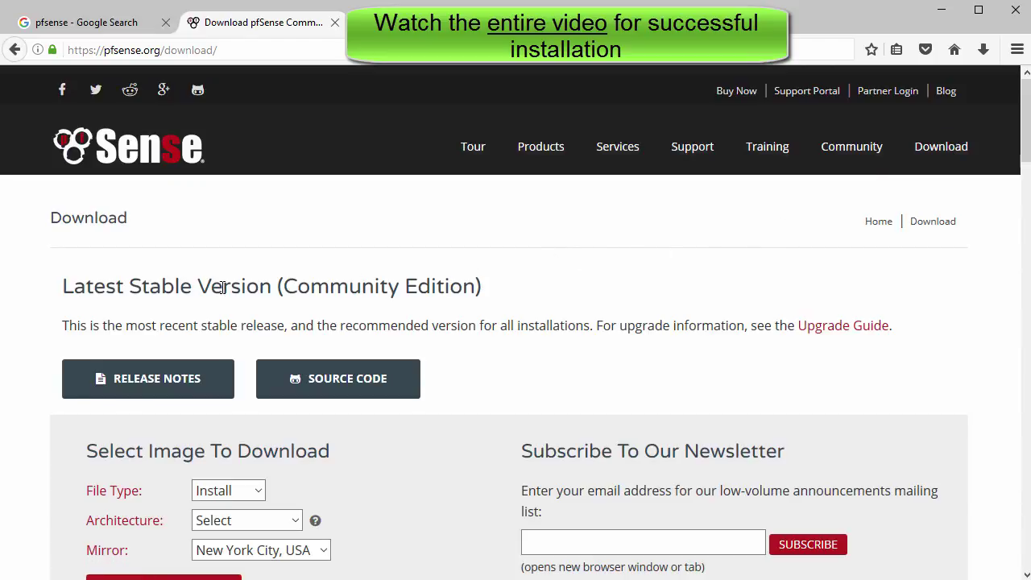
Step: Highlight the Latest Stable Version and Select Image headings, keeping Install as the file type
left_click_drag(64, 286, 502, 293)
left_click(223, 314)
scroll(221, 315, "down", 3)
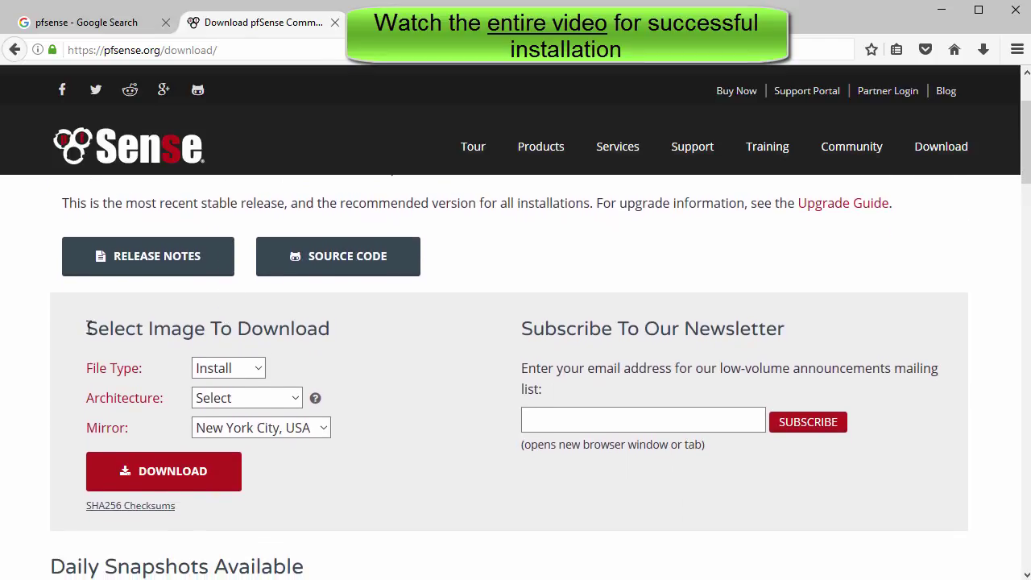
left_click_drag(89, 328, 339, 326)
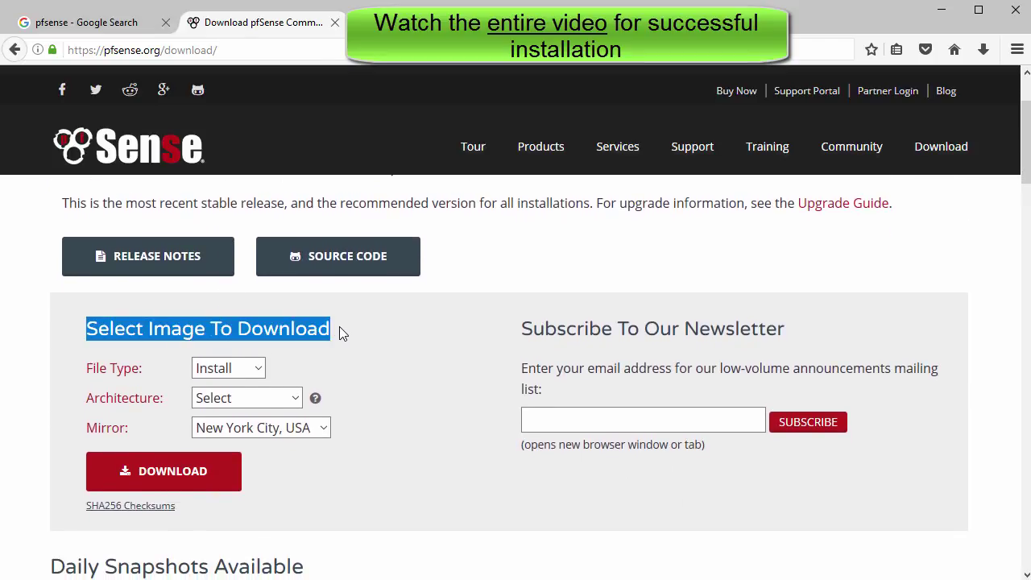
left_click(265, 369)
left_click(259, 371)
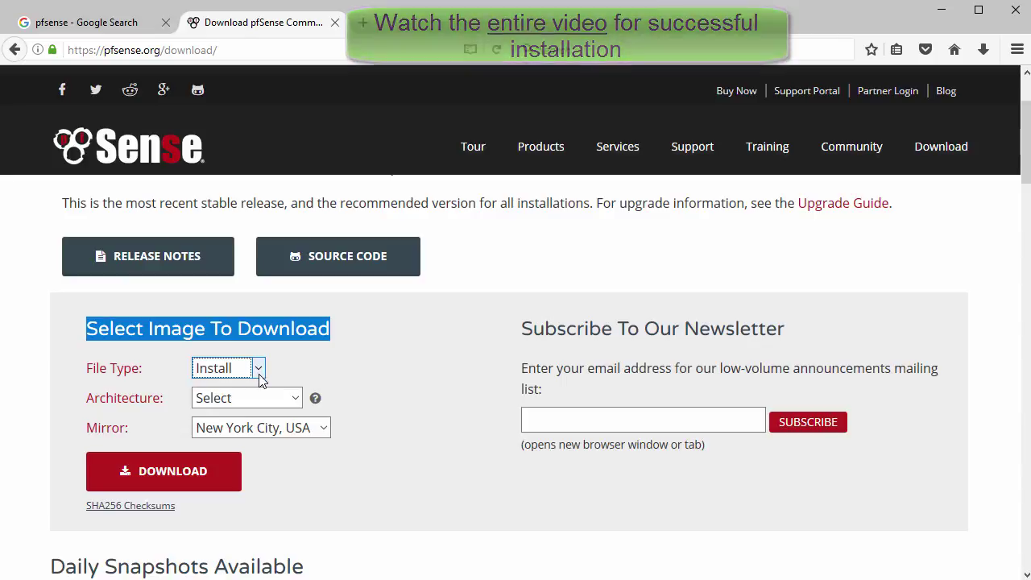
Step: Choose AMD64 (64-bit) architecture and CD Image (ISO) Installer platform, then start the download
left_click(295, 400)
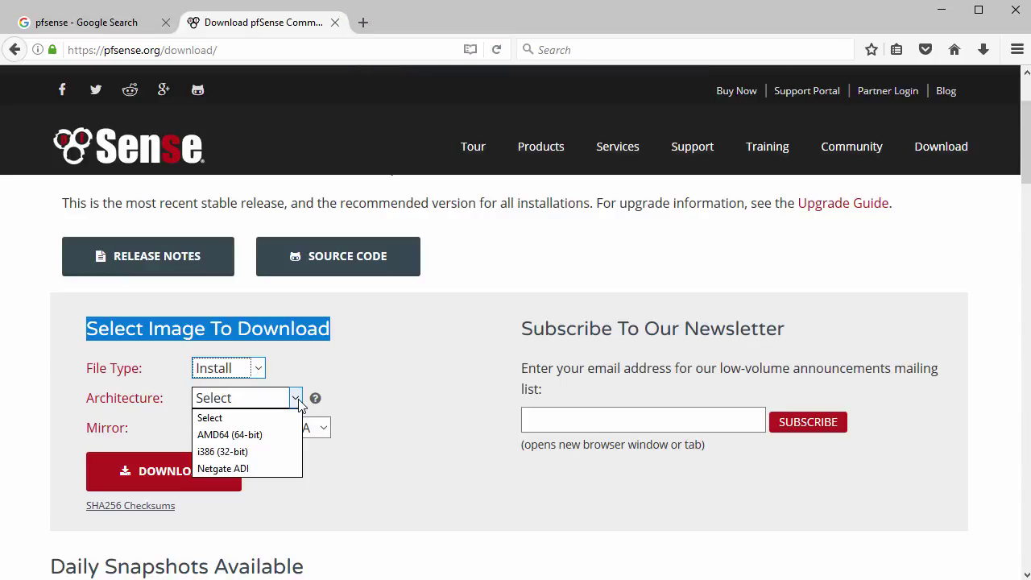
left_click(272, 436)
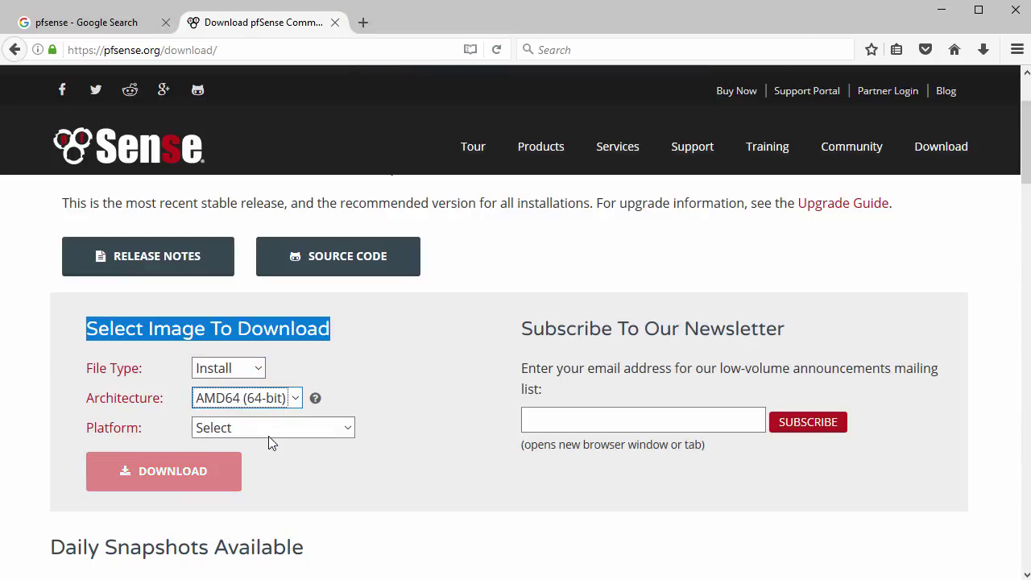
left_click(347, 430)
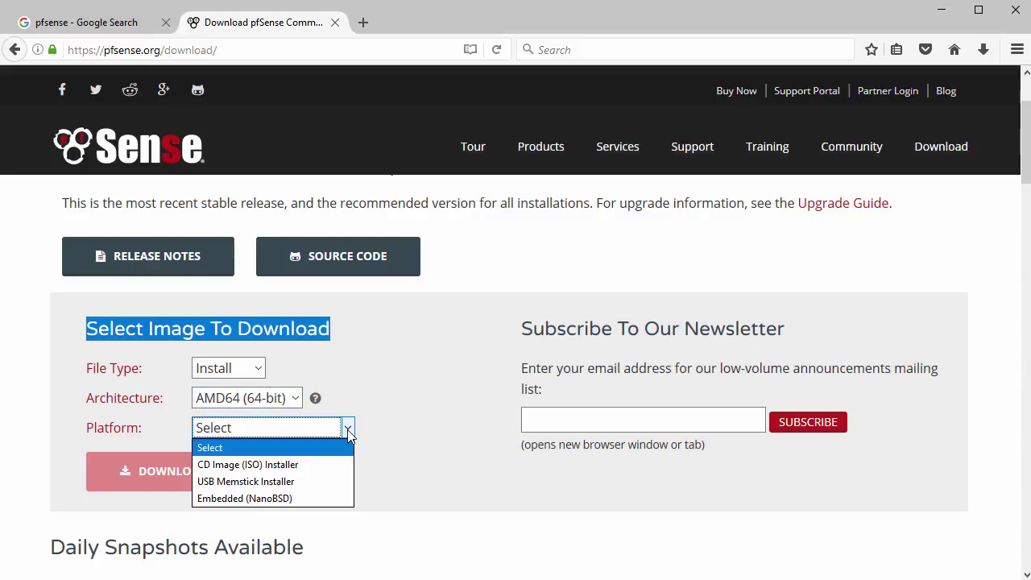
left_click(322, 465)
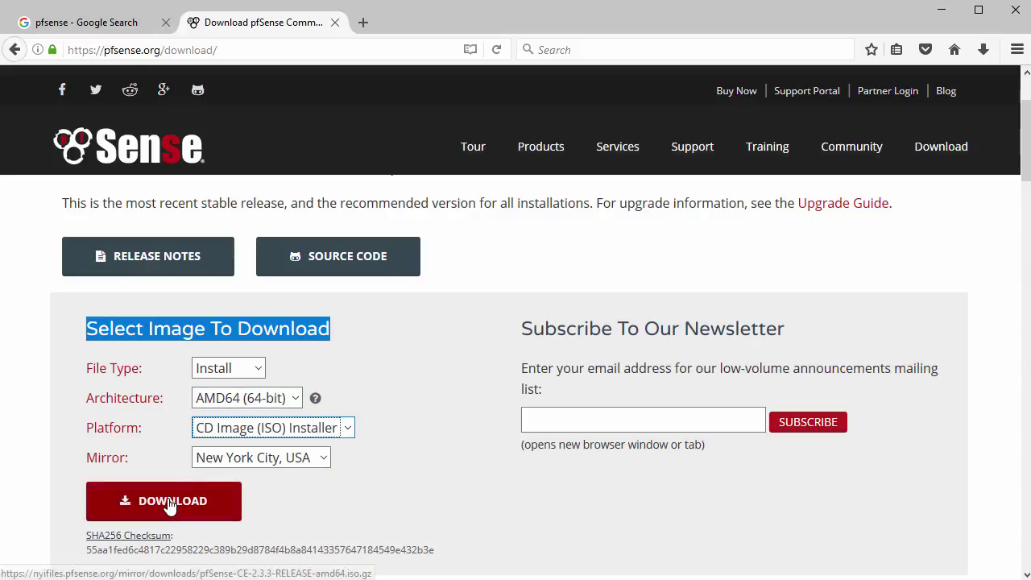
left_click(170, 505)
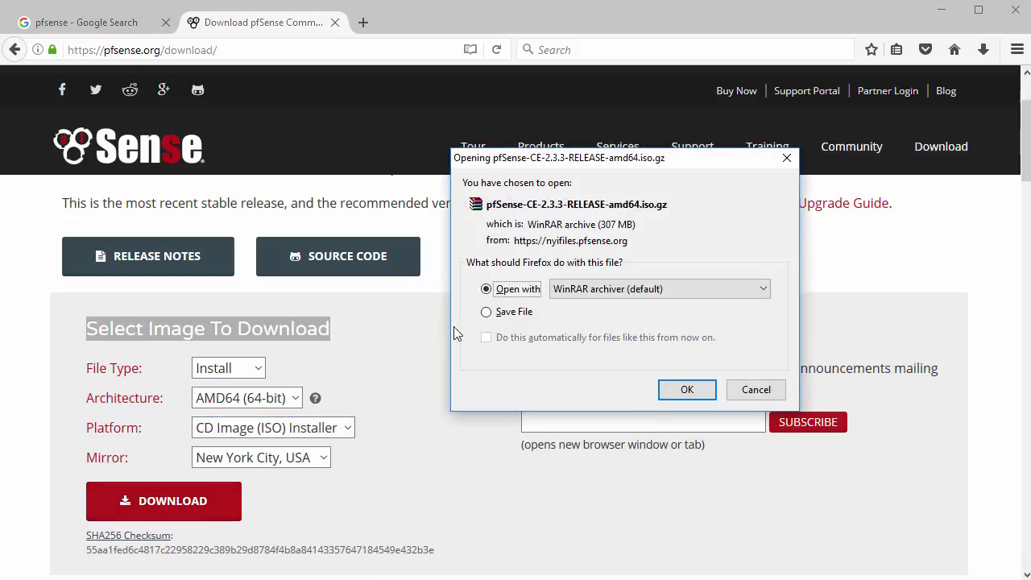
Step: Choose Save File, then decline replacing the existing pfSense ISO in Downloads and cancel
left_click(486, 312)
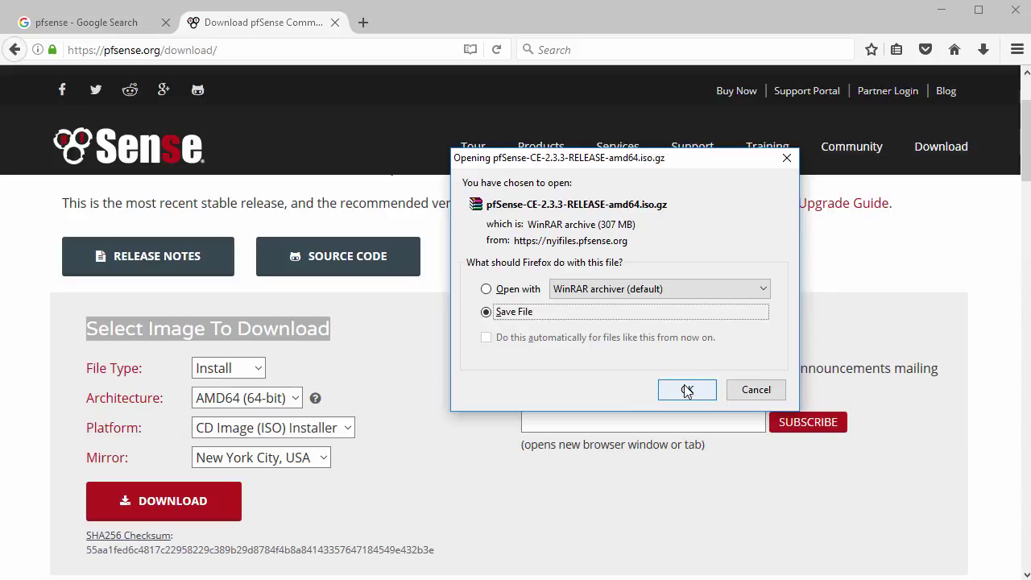
left_click(687, 390)
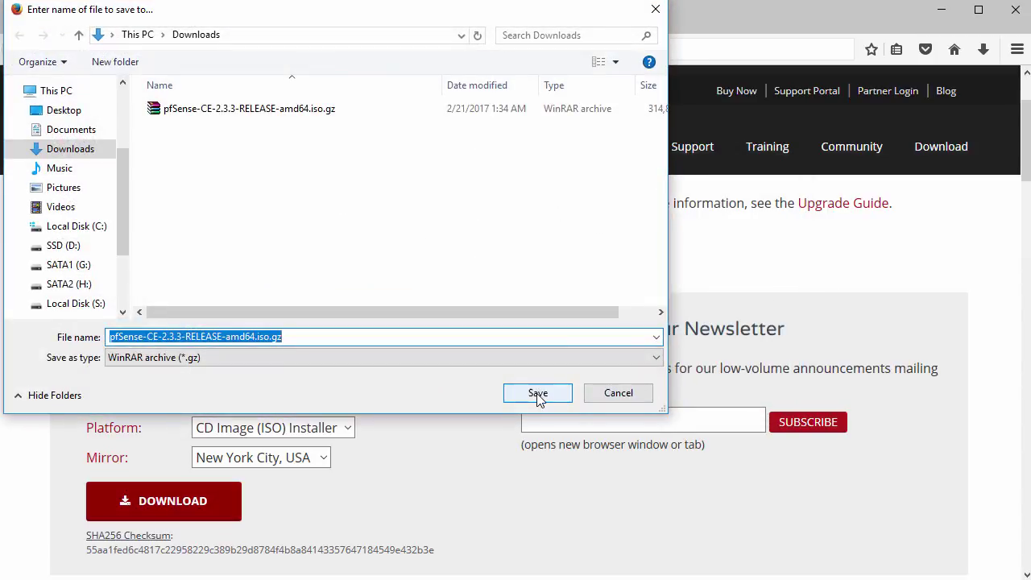
left_click(538, 394)
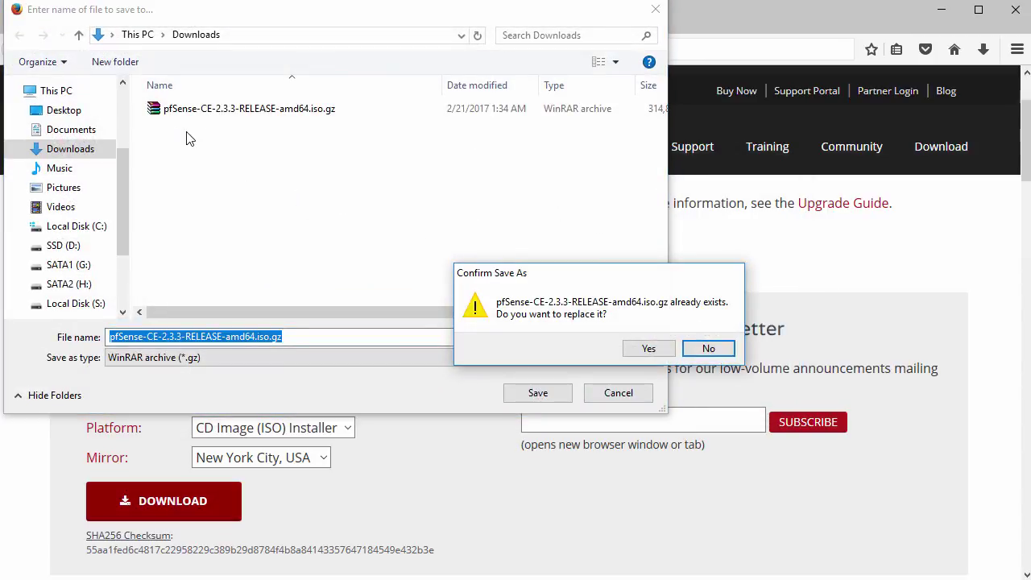
left_click(708, 349)
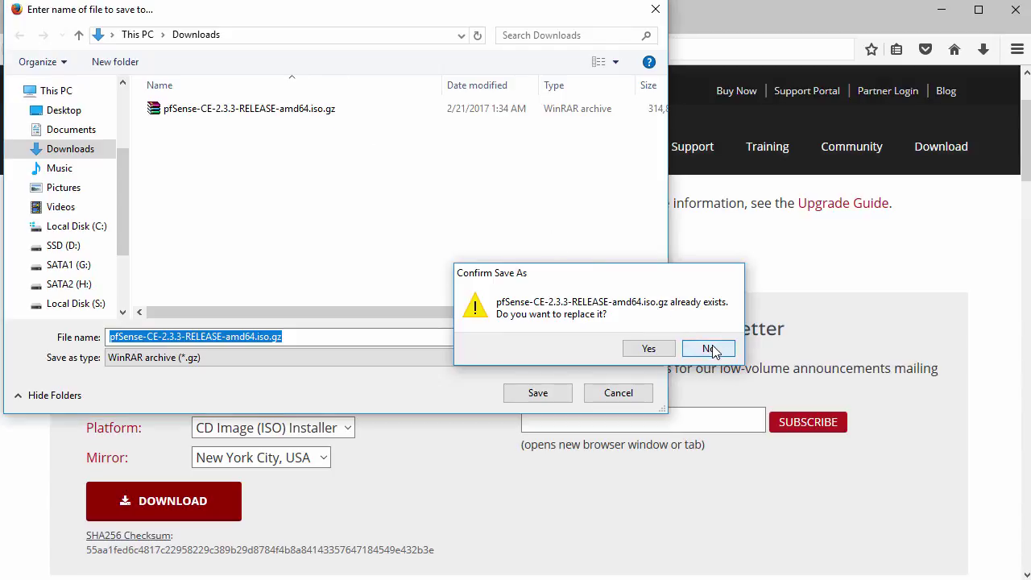
left_click(618, 392)
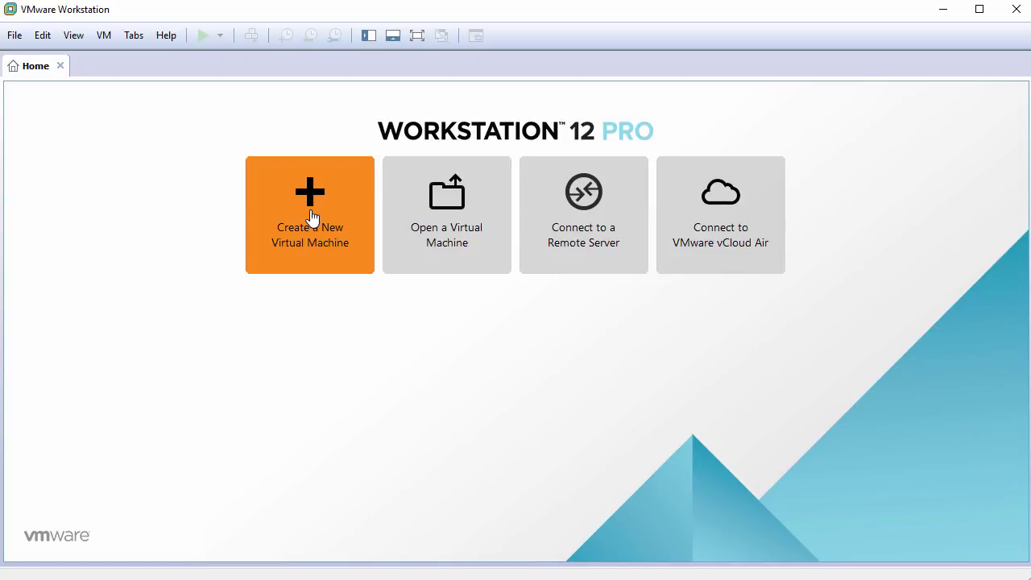
Step: Start a typical new VM, installing the OS later, with guest type Other / FreeBSD 64-bit
left_click(312, 219)
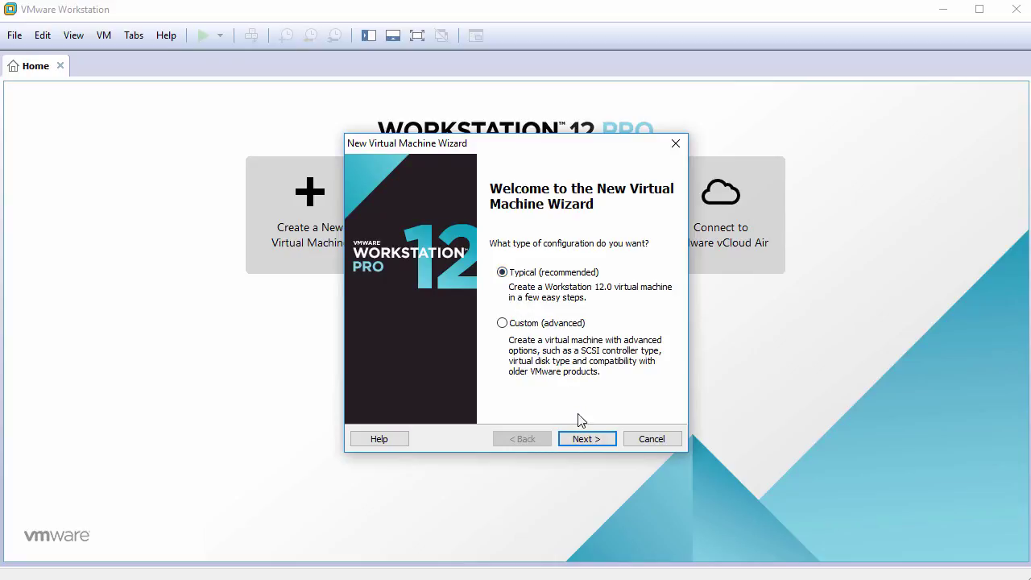
left_click(593, 439)
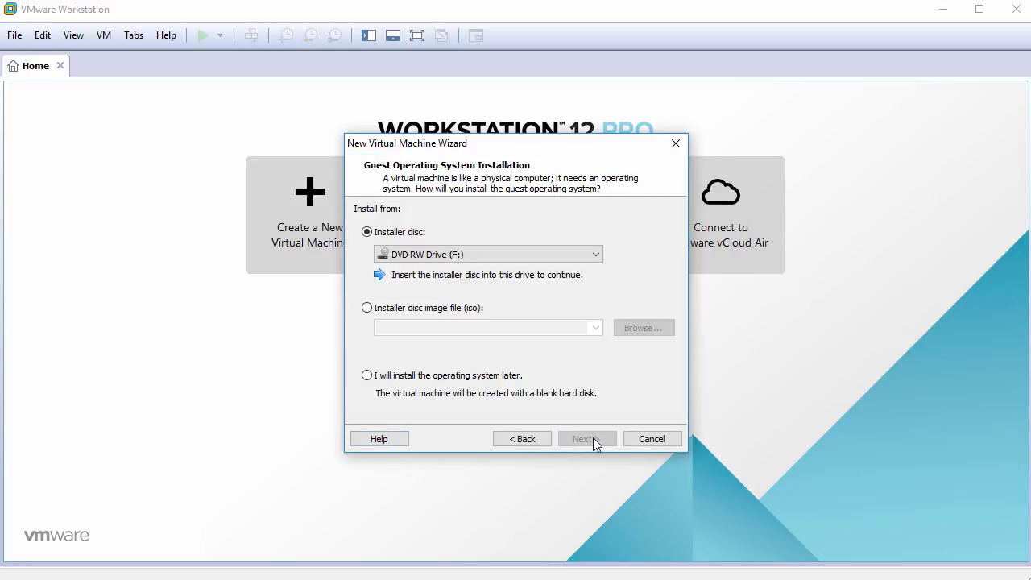
left_click(428, 380)
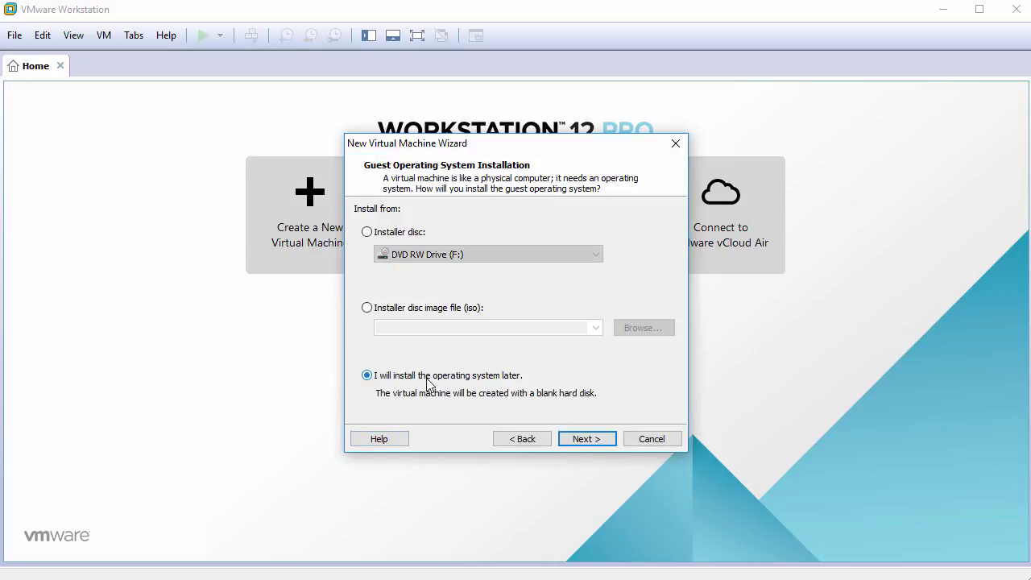
left_click(584, 442)
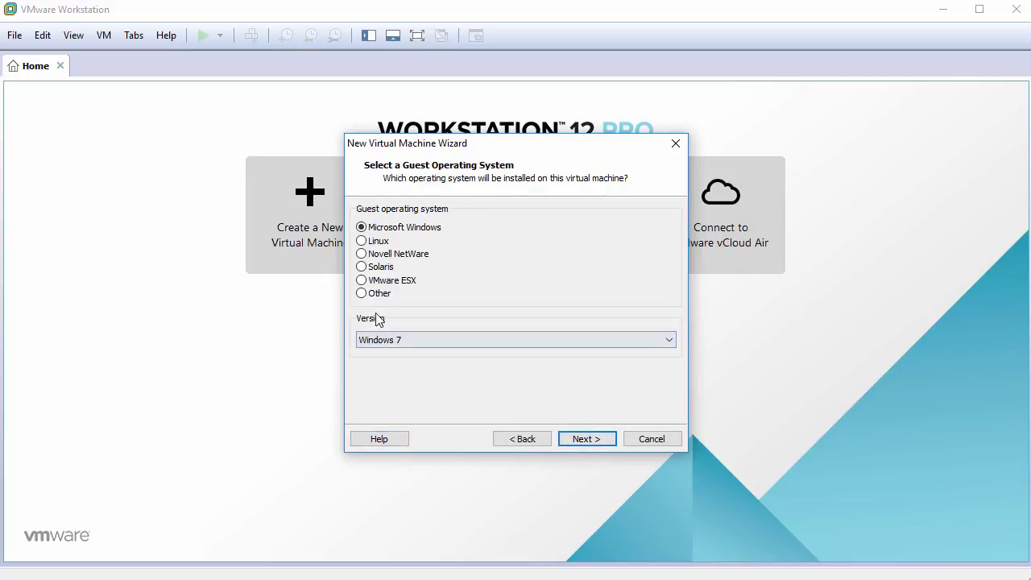
left_click(362, 294)
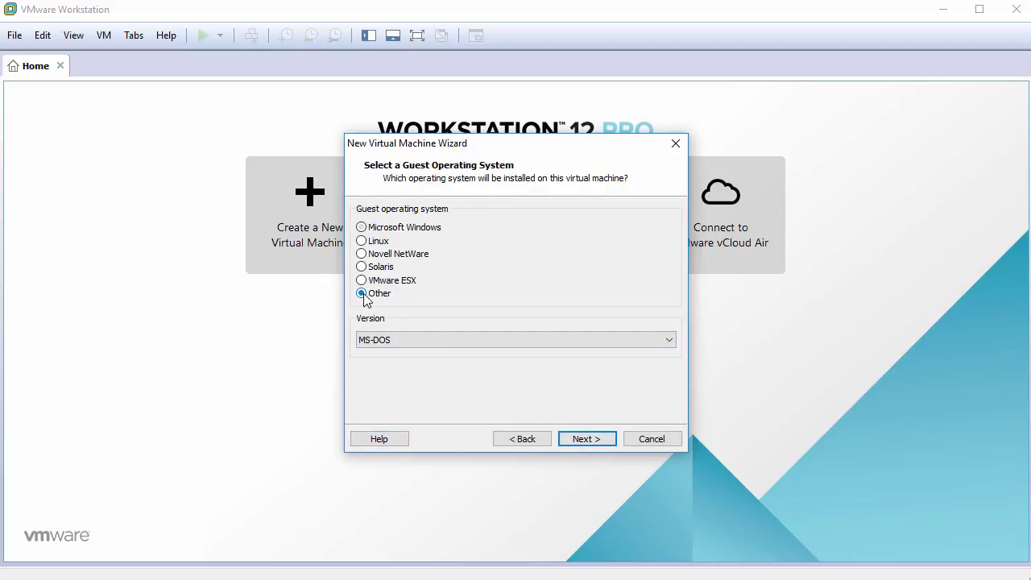
left_click(381, 341)
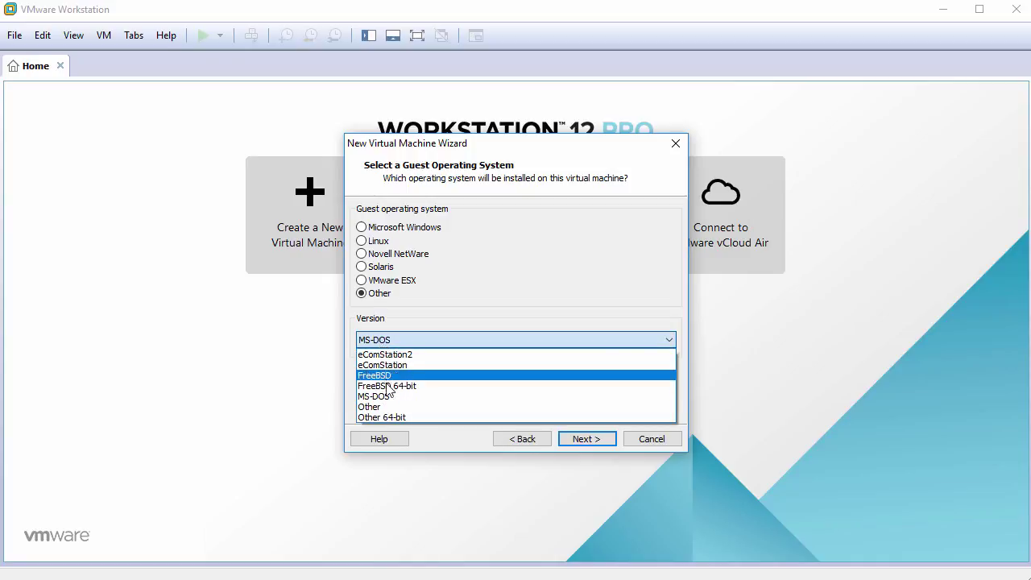
left_click(386, 386)
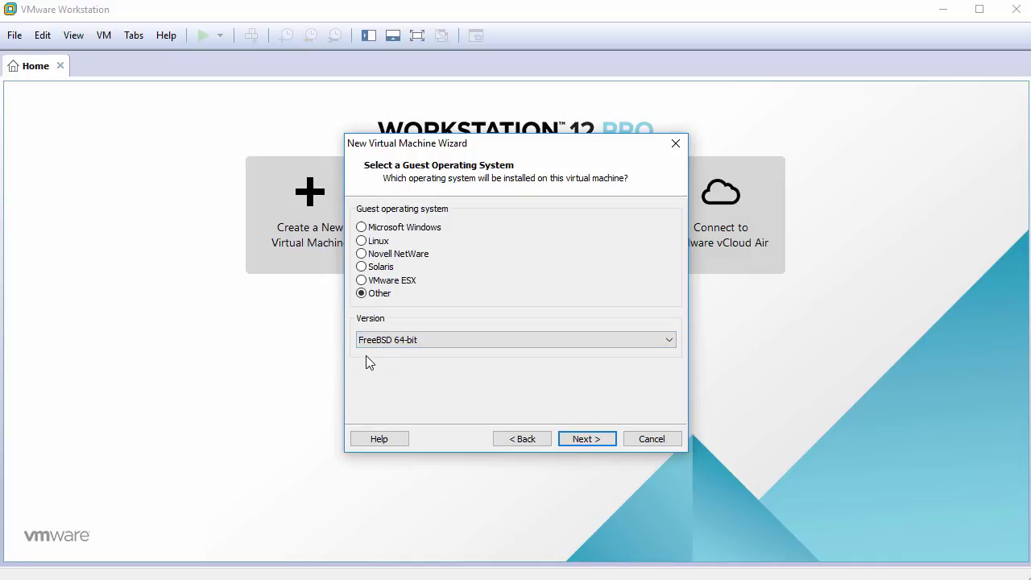
Step: Name the VM pfSense2.3 and give it a 60 GB disk
left_click(586, 439)
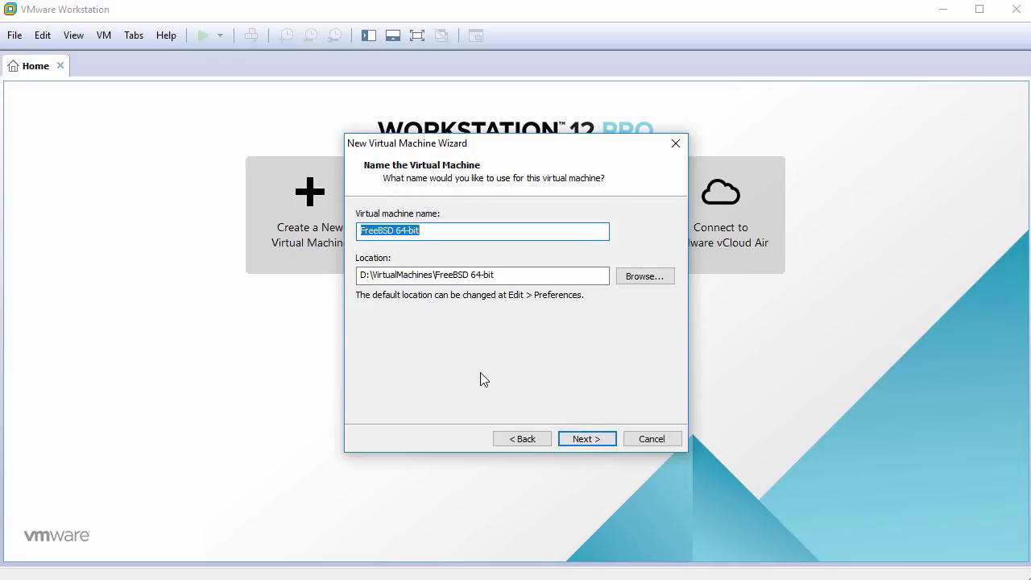
type("pfSense2.3")
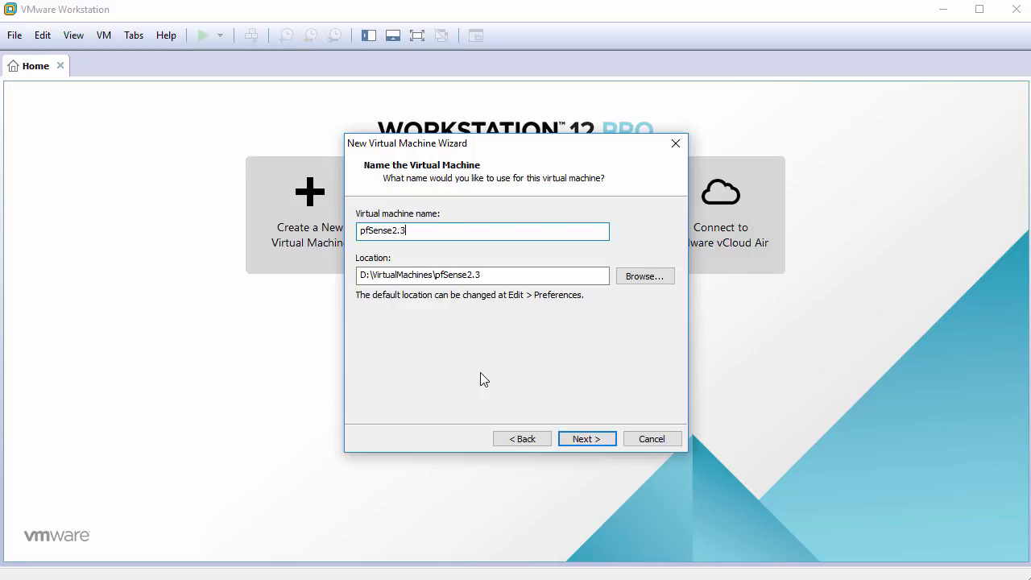
left_click(586, 439)
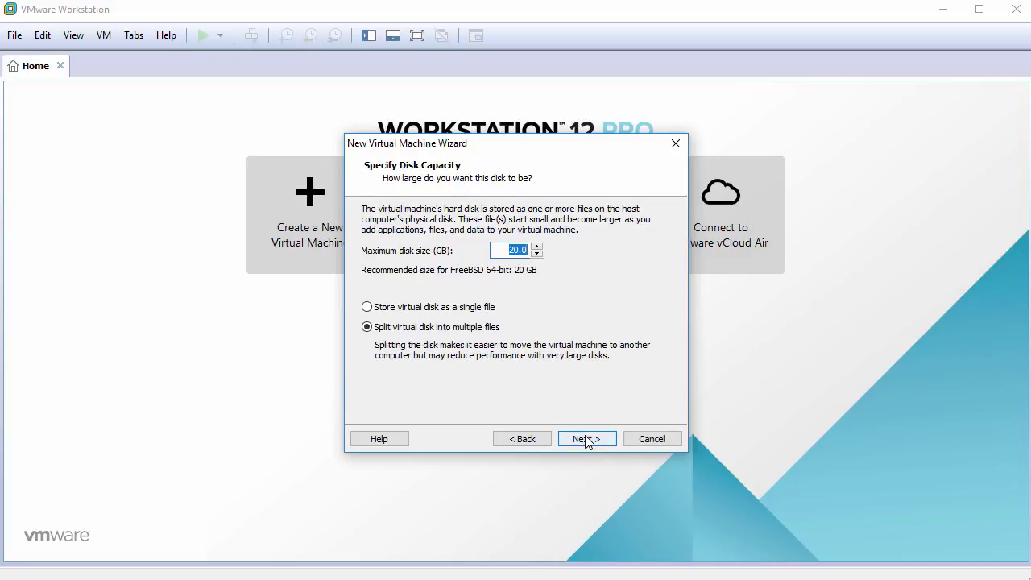
type("60")
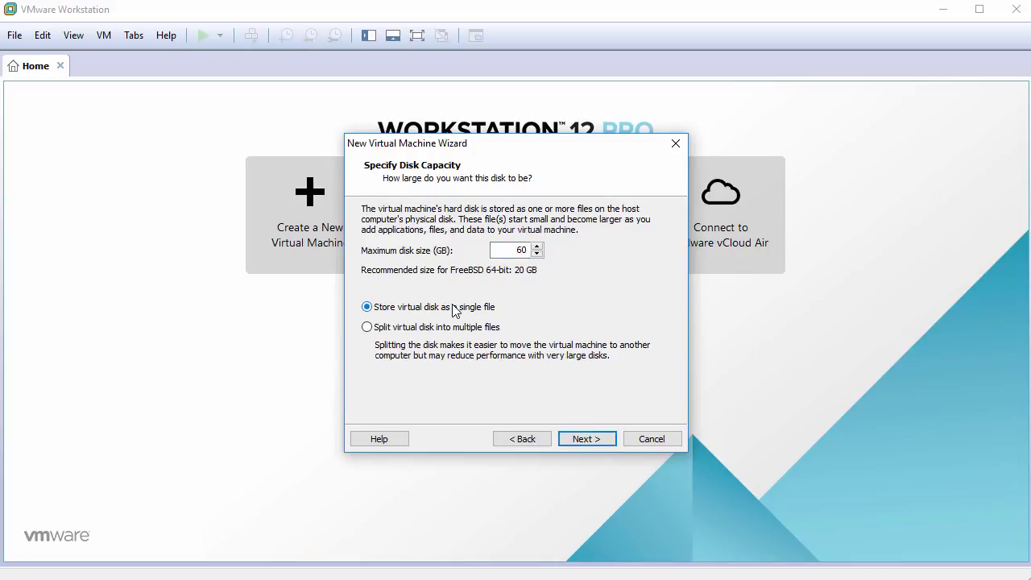
left_click(592, 440)
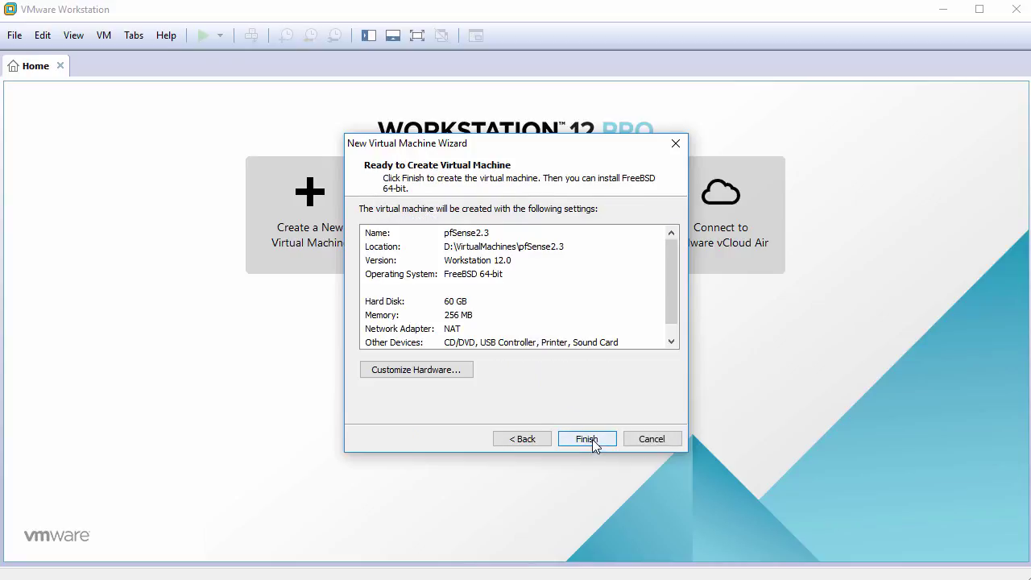
left_click(412, 371)
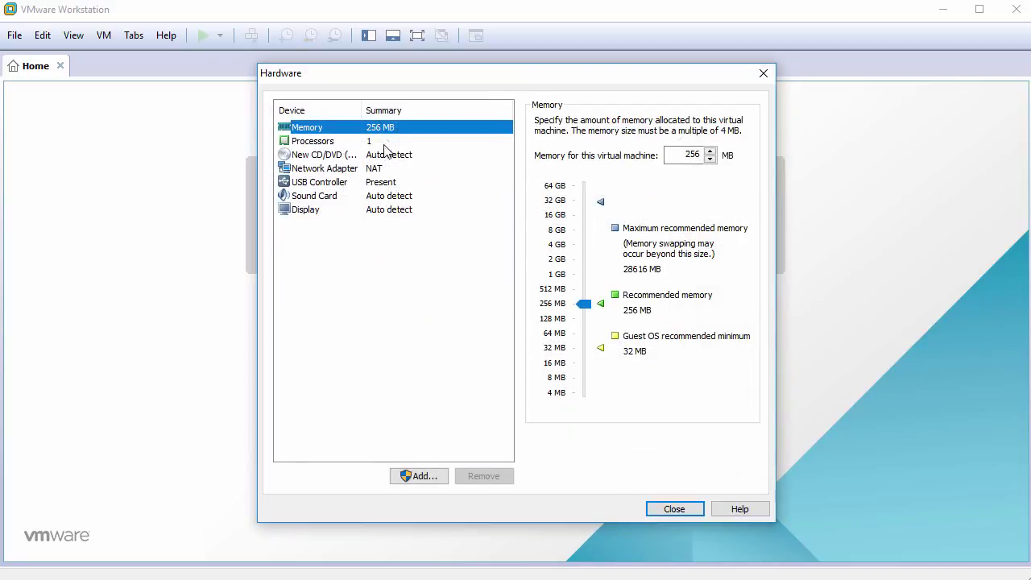
Step: Set the VM memory to 2048 MB and the processor to 2 cores
double_click(680, 155)
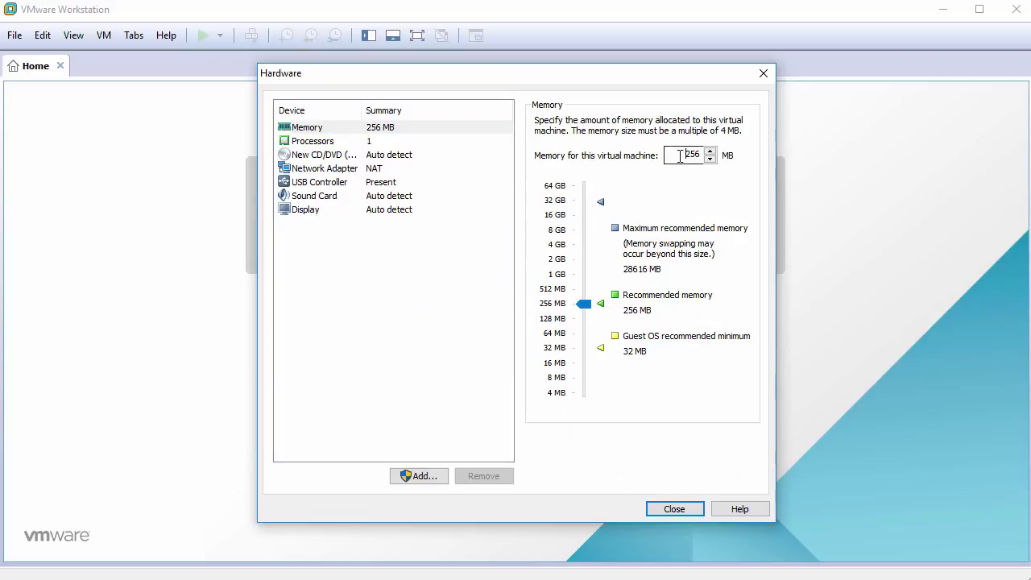
type("2048")
left_click(359, 145)
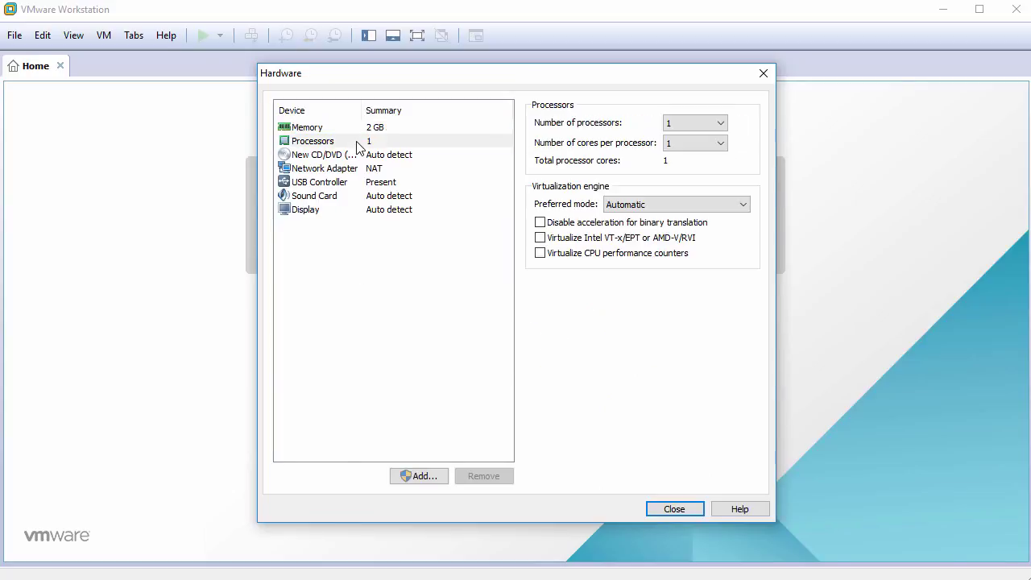
left_click(682, 144)
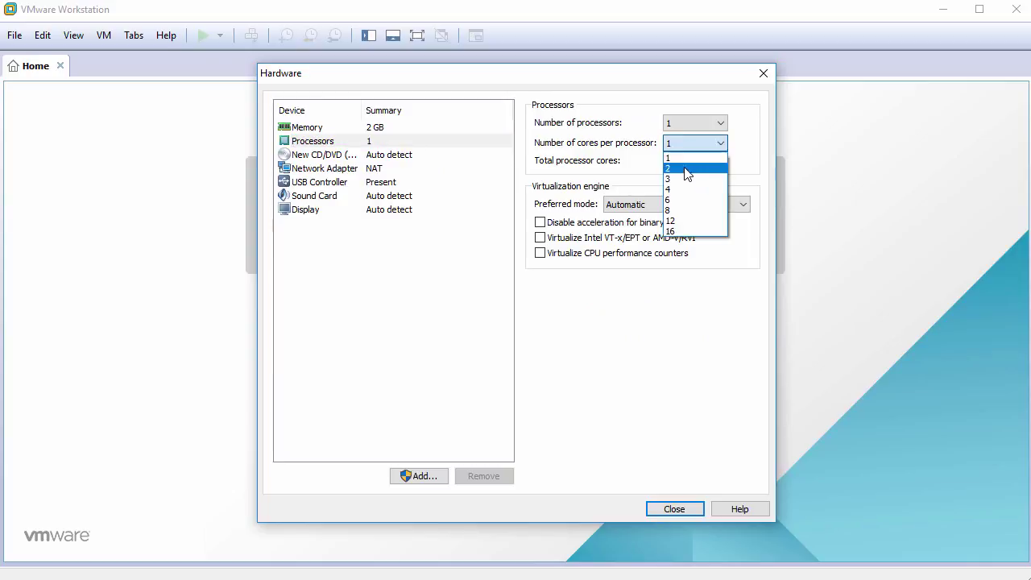
left_click(685, 172)
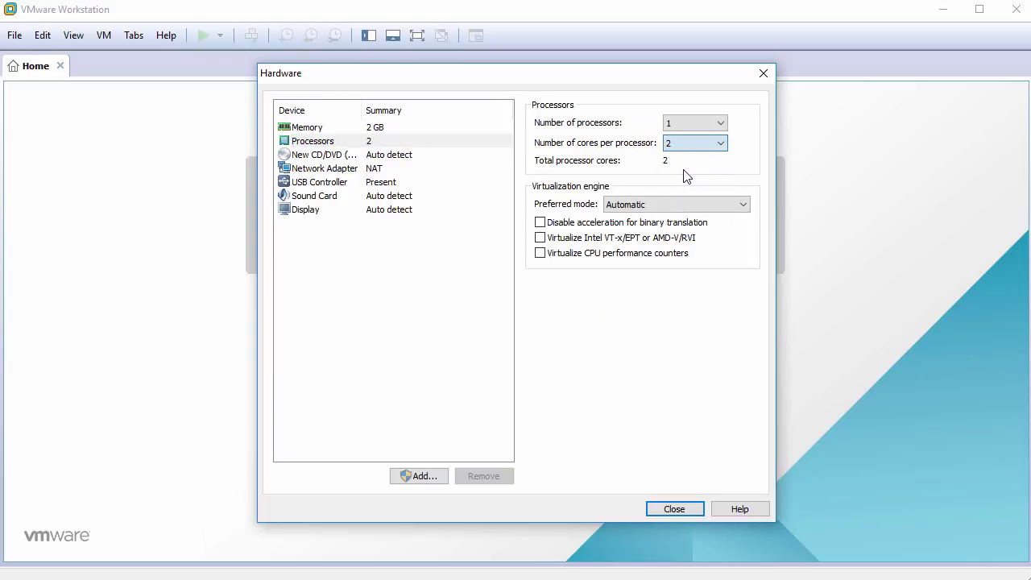
Step: Attach pfSense-CE-2.3.3-RELEASE-amd64.iso as the CD/DVD drive's ISO image
left_click(333, 158)
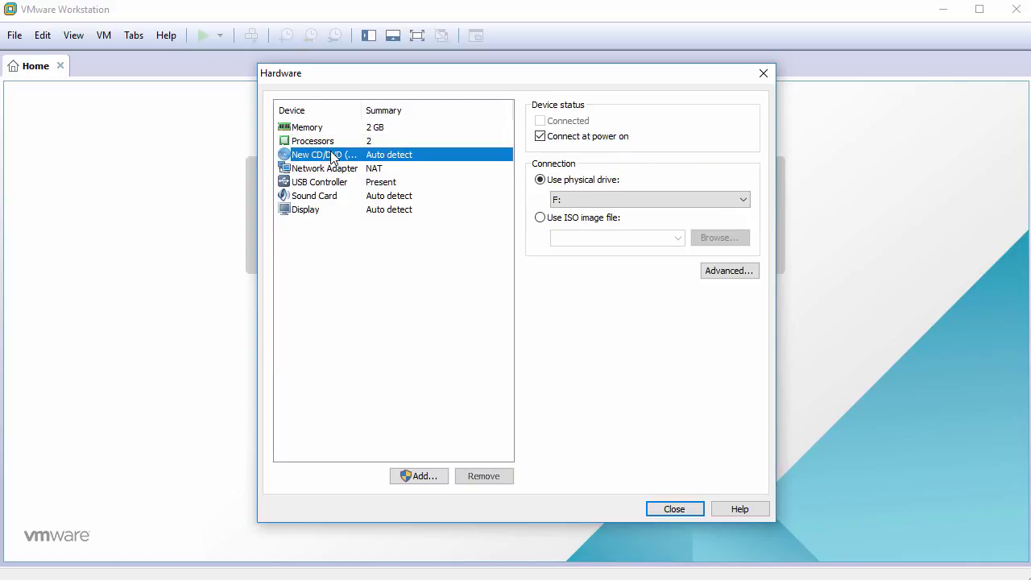
left_click(540, 219)
left_click(721, 240)
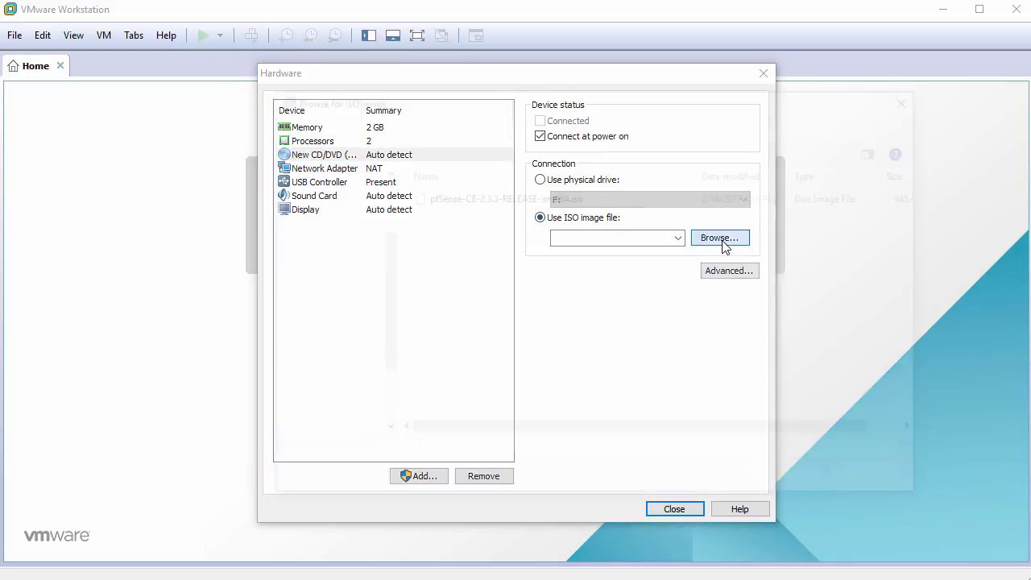
left_click(506, 199)
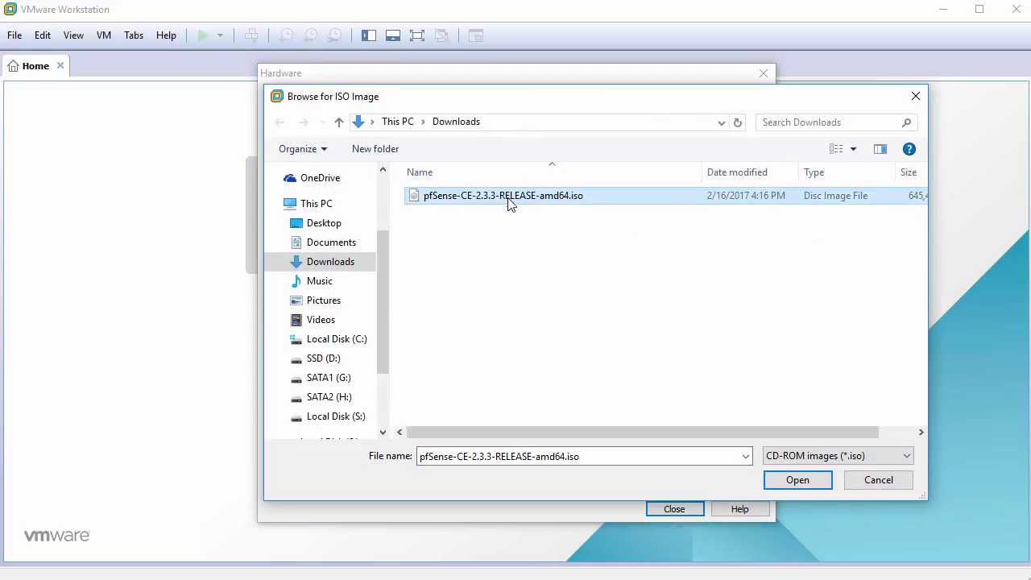
left_click(795, 479)
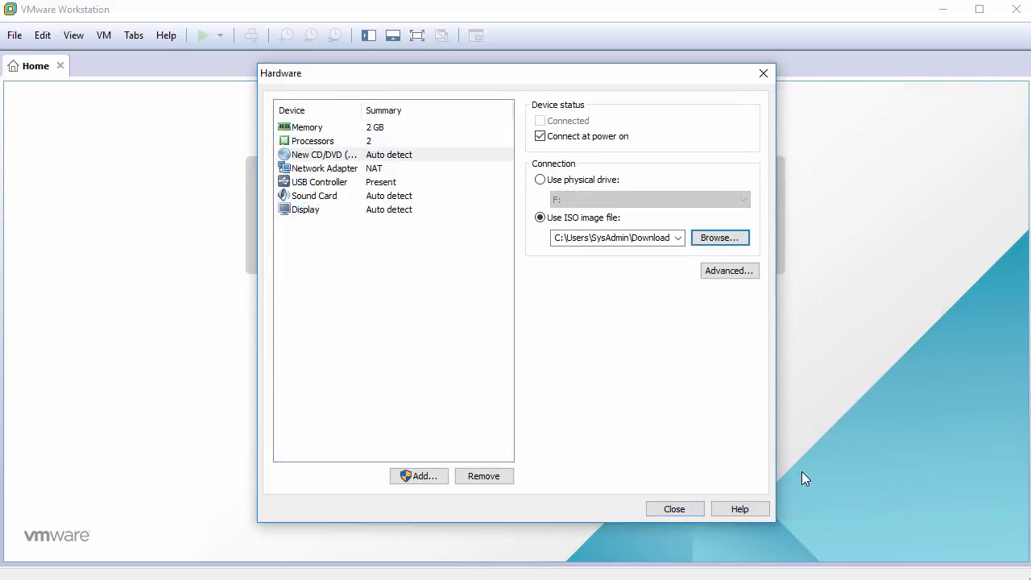
Step: Remove the USB controller and sound card, and set the network adapter to Bridged
left_click(322, 184)
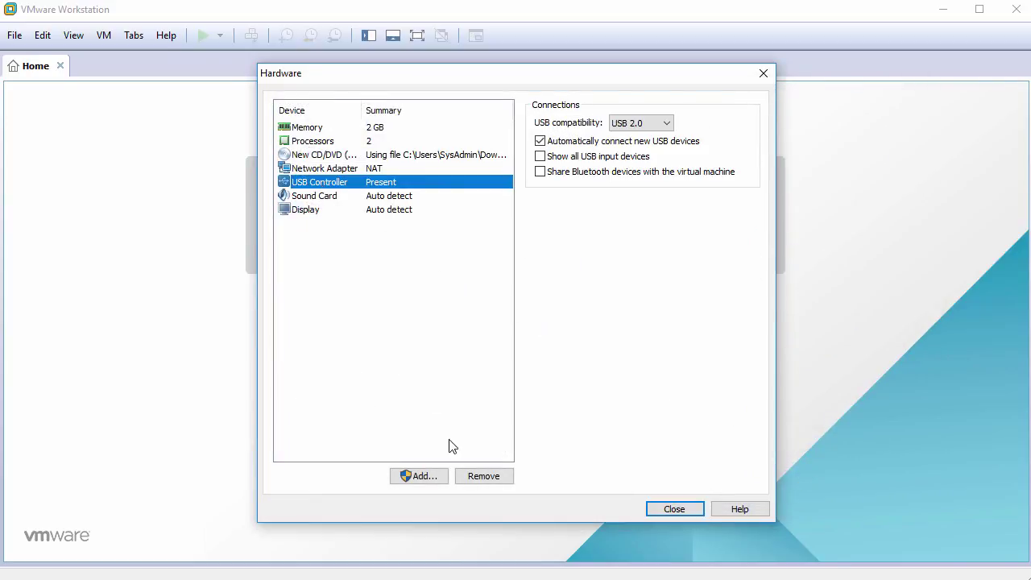
left_click(484, 476)
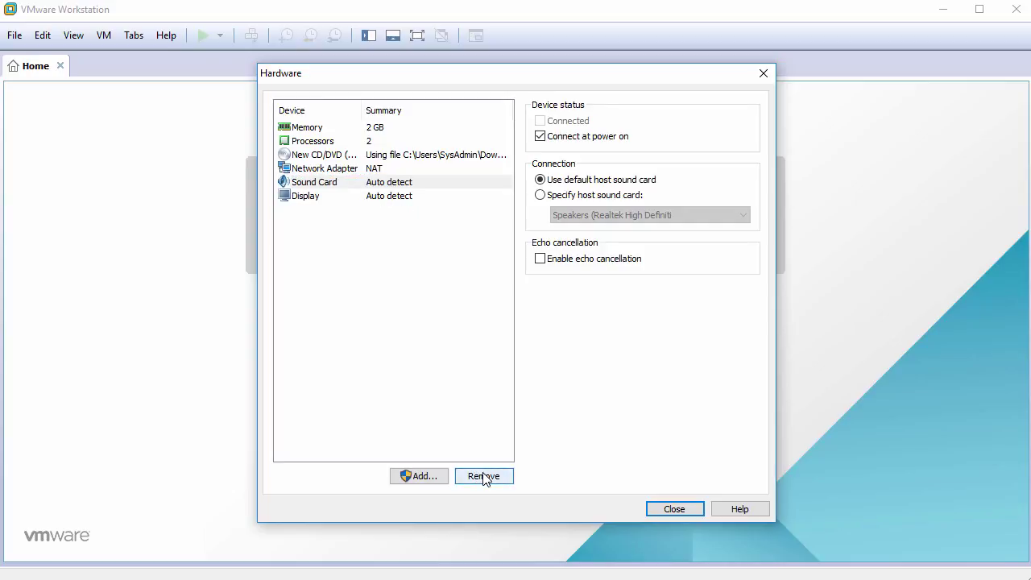
left_click(484, 476)
left_click(410, 342)
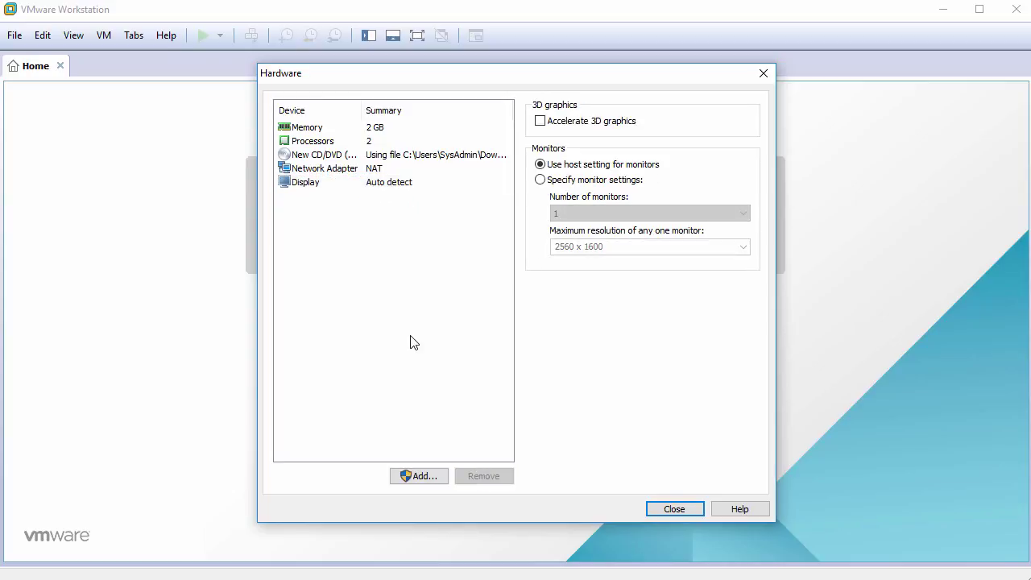
left_click(330, 171)
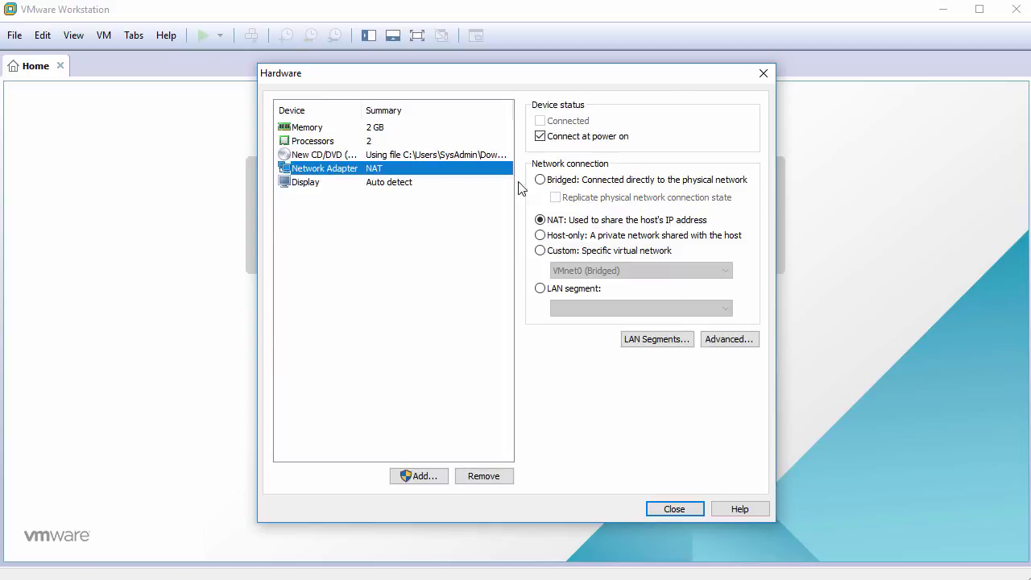
left_click(541, 180)
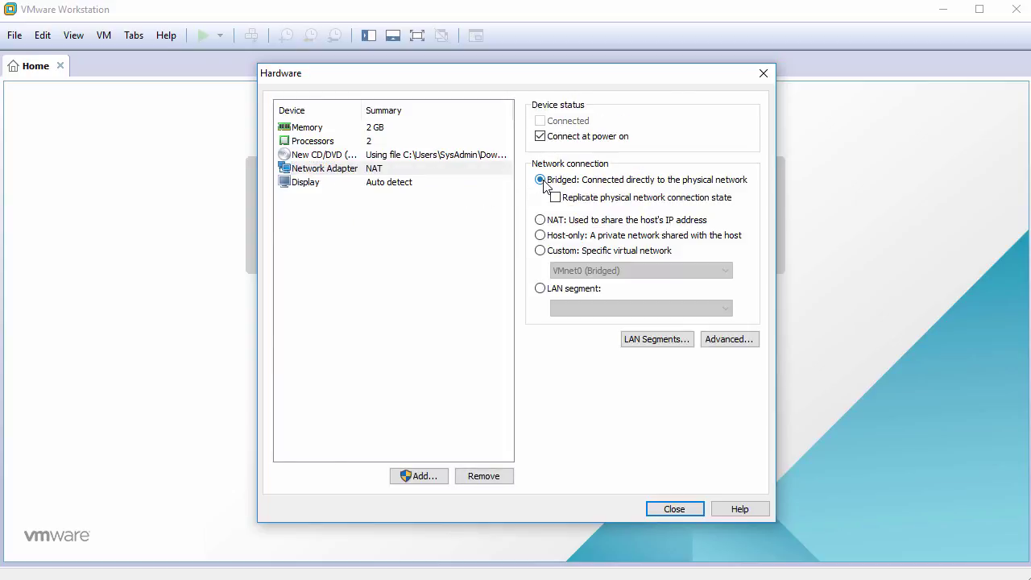
left_click(418, 476)
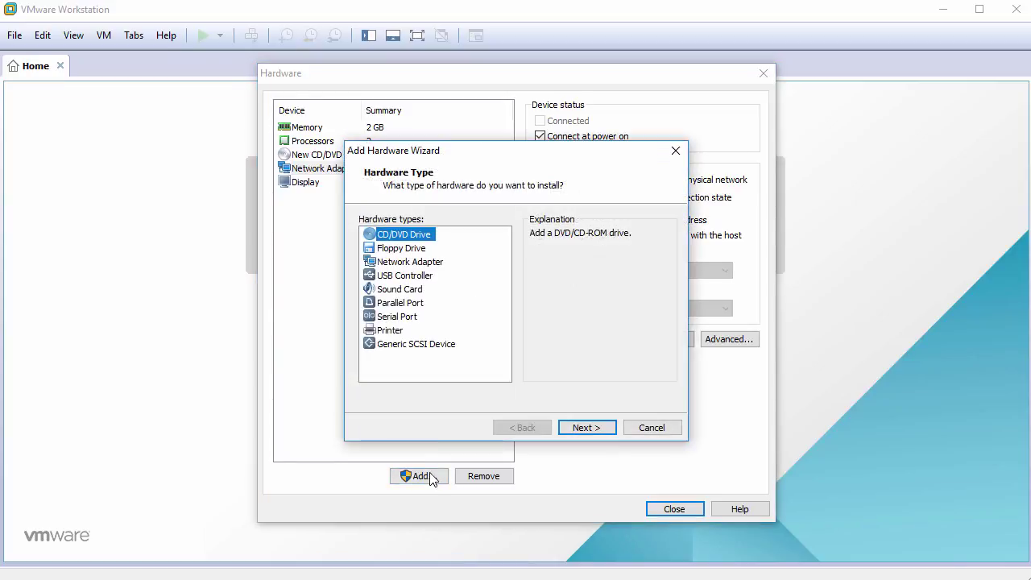
Step: Add a second network adapter using NAT and close the Hardware dialog
left_click(414, 264)
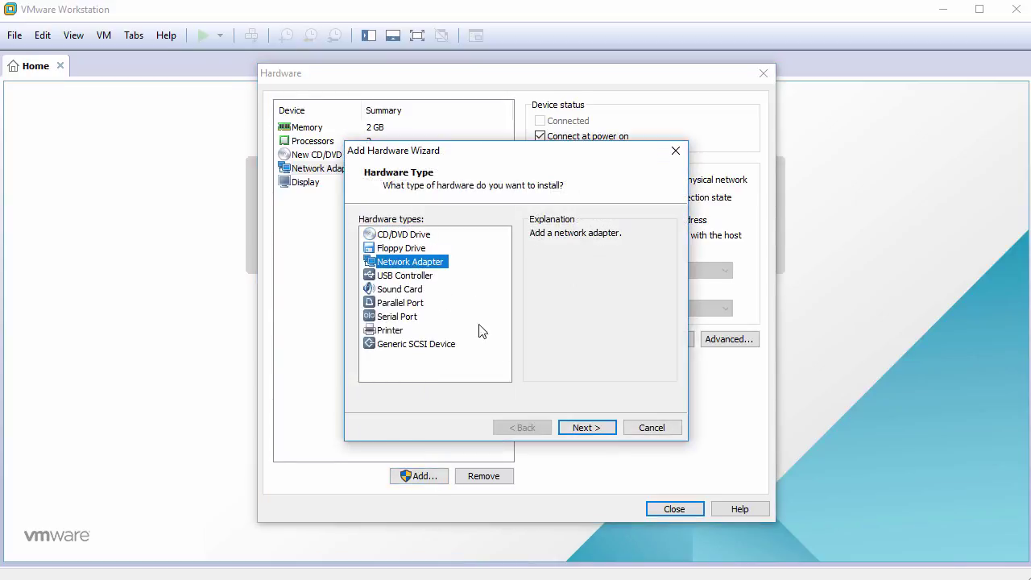
left_click(591, 428)
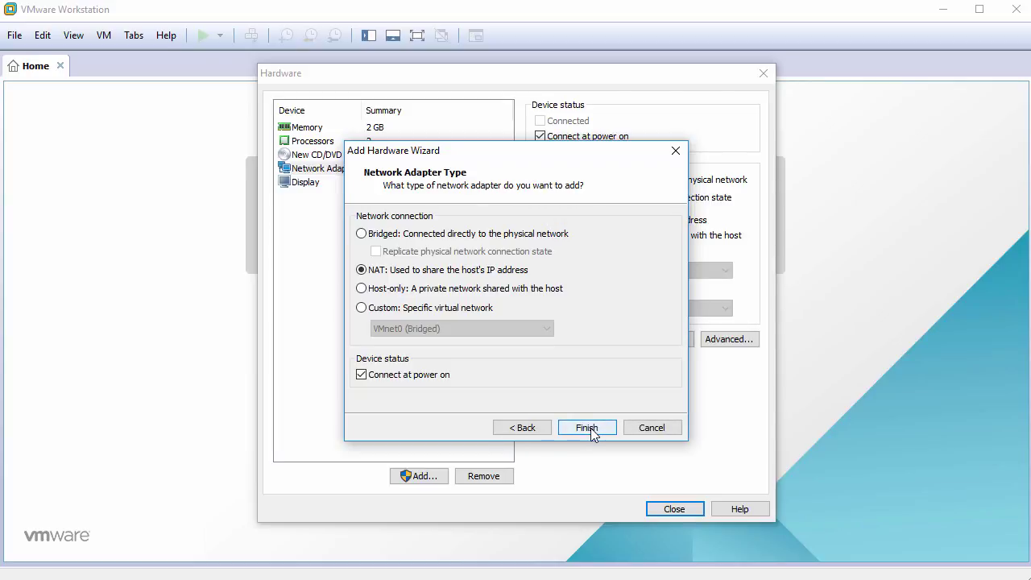
left_click(590, 429)
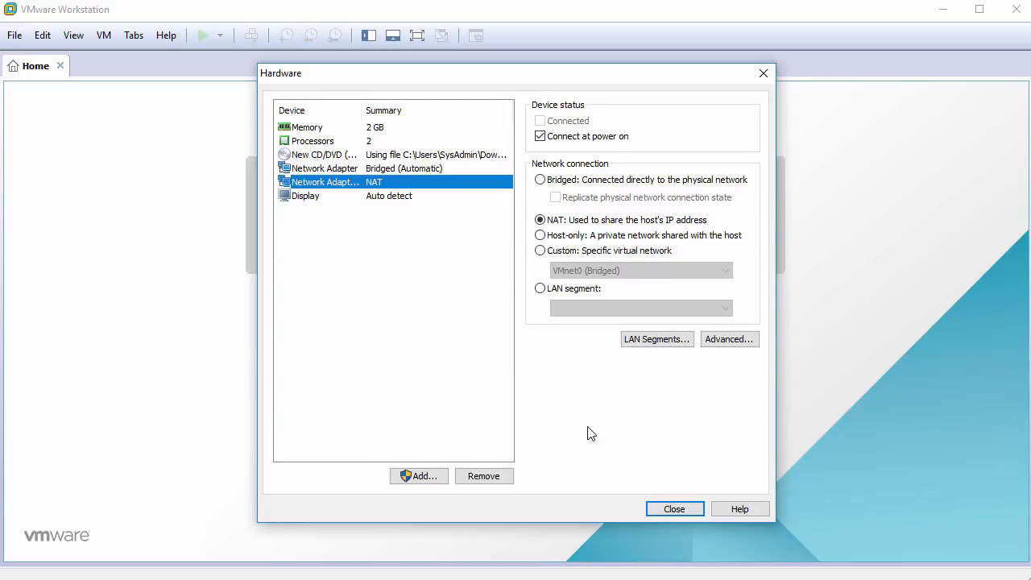
left_click(668, 507)
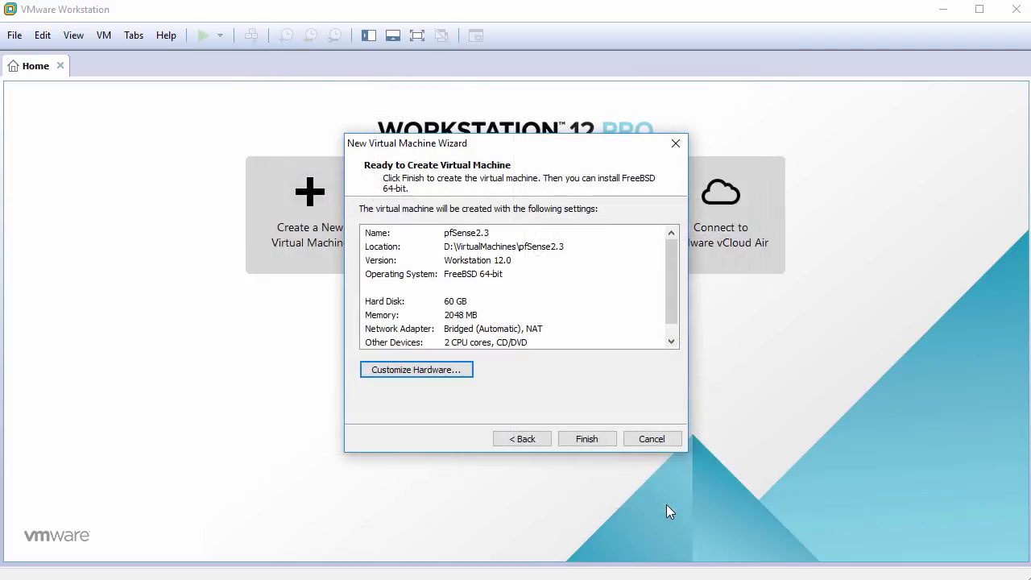
Step: Finish the wizard, power on pfSense2.3 and dismiss the install hint bar
left_click(586, 439)
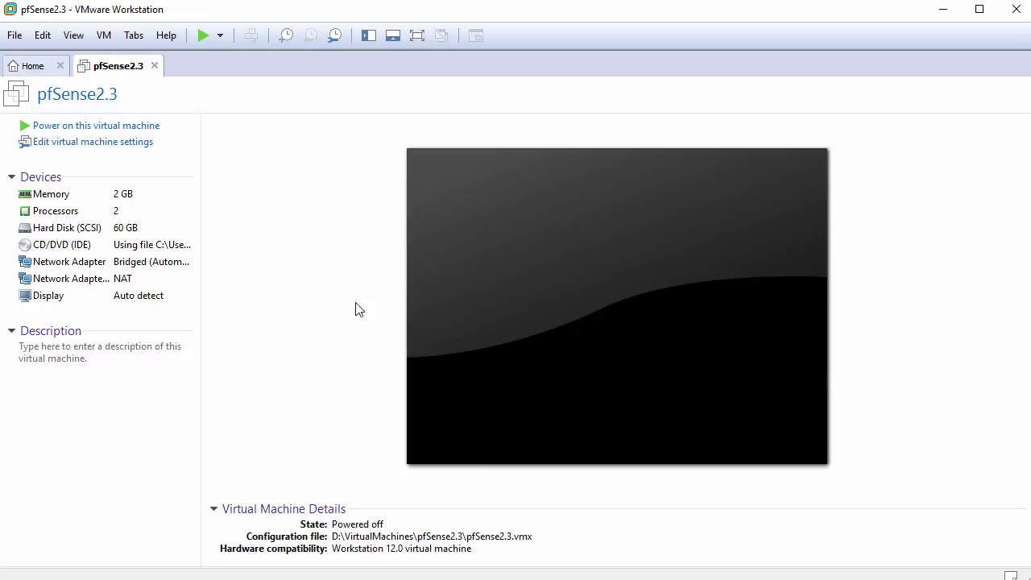
left_click(133, 129)
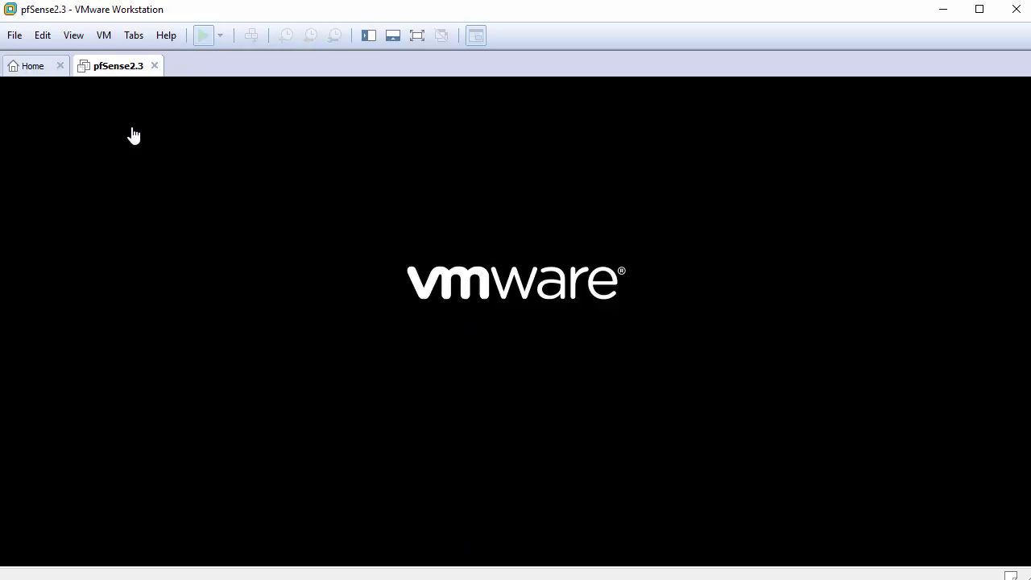
left_click(1025, 534)
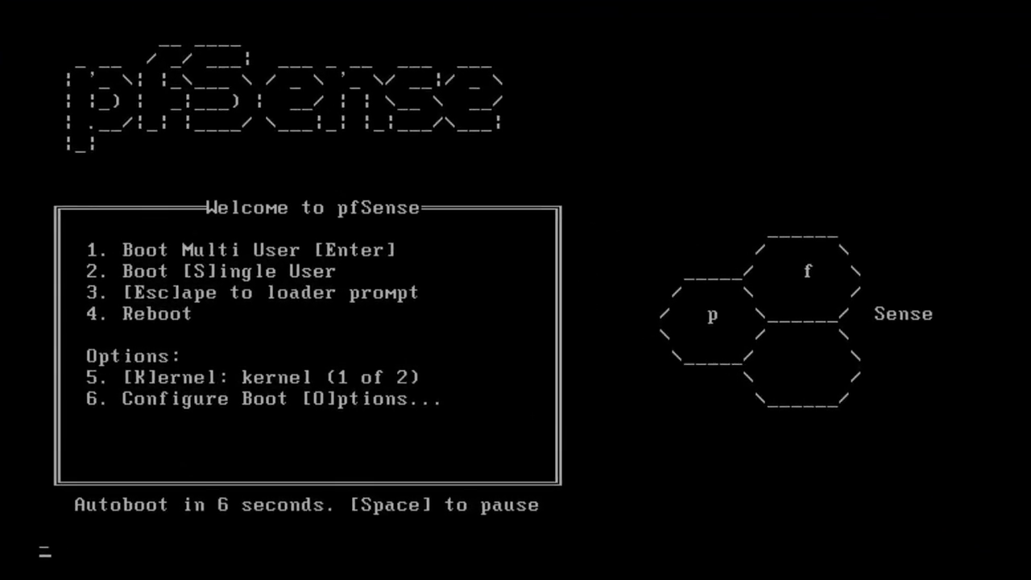
Step: Boot the pfSense CD in multi-user mode and choose I to launch the installer
key("Return")
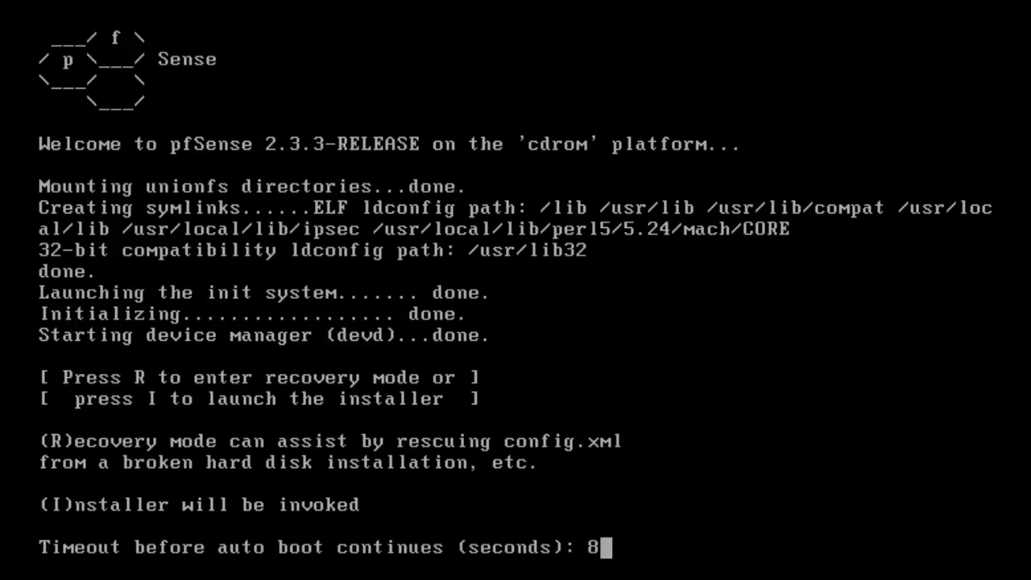
key("i")
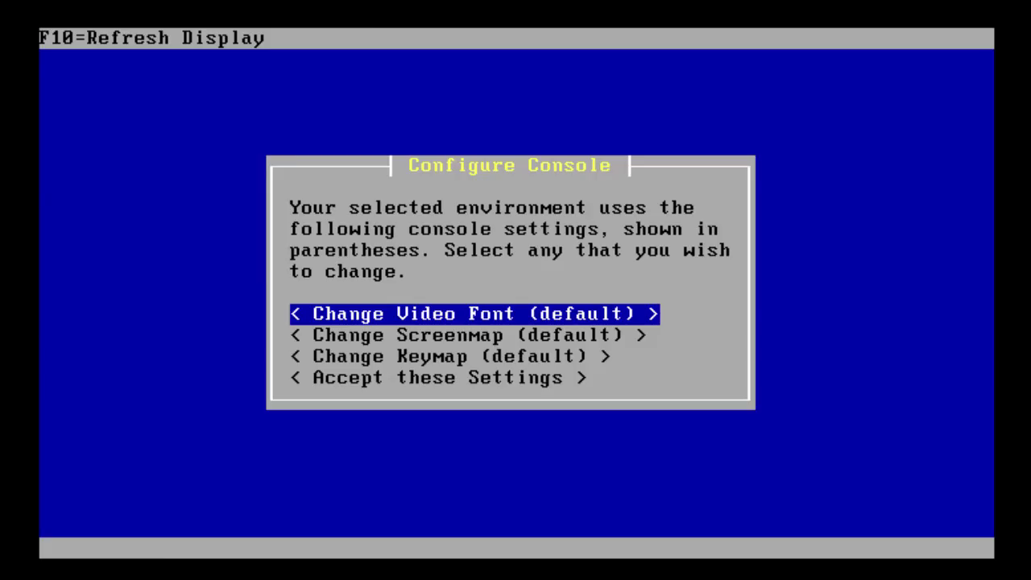
Step: Accept the default console settings (video font, screenmap, keymap) in the installer
key("Down")
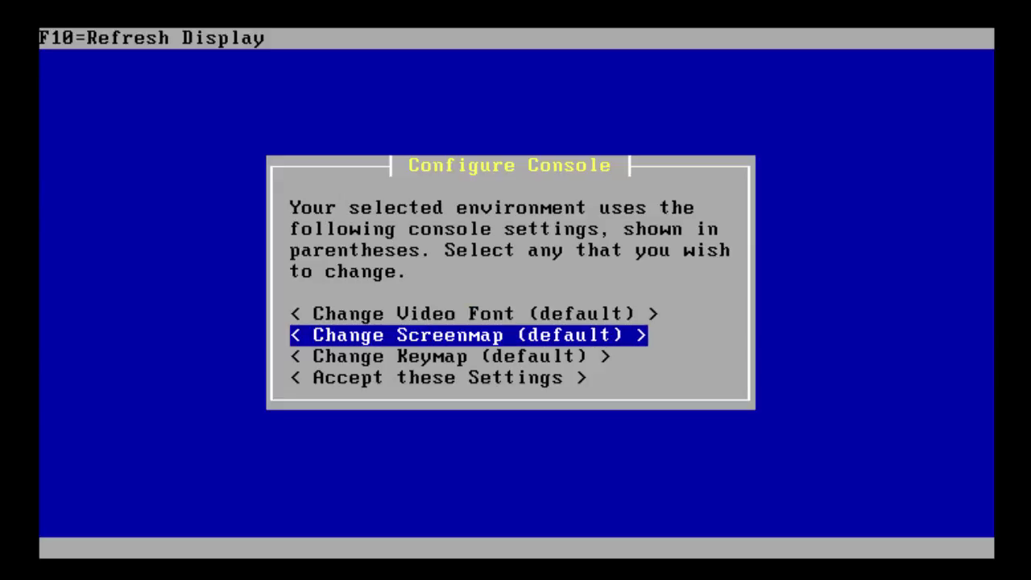
key("Down")
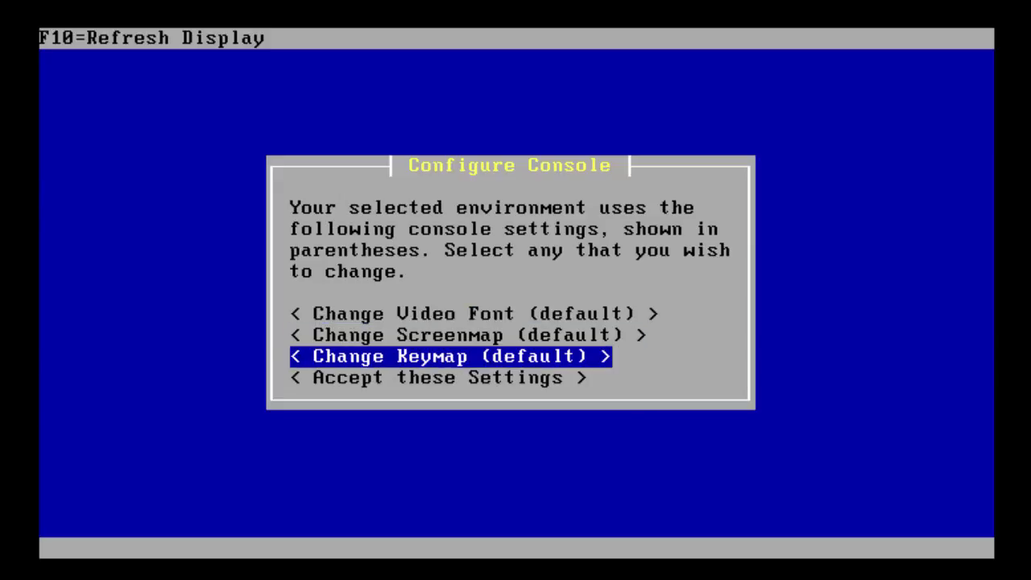
key("Down")
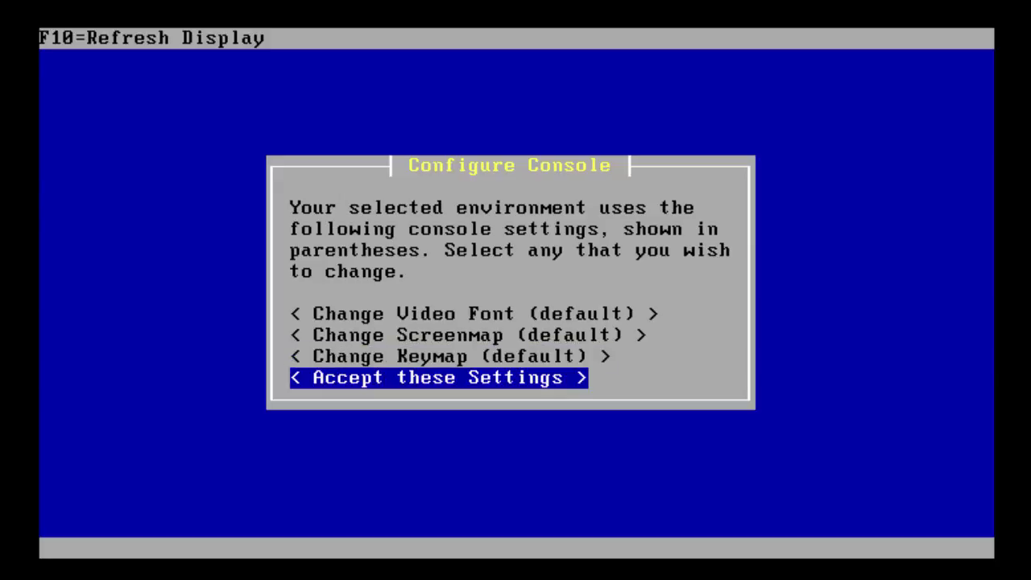
key("Return")
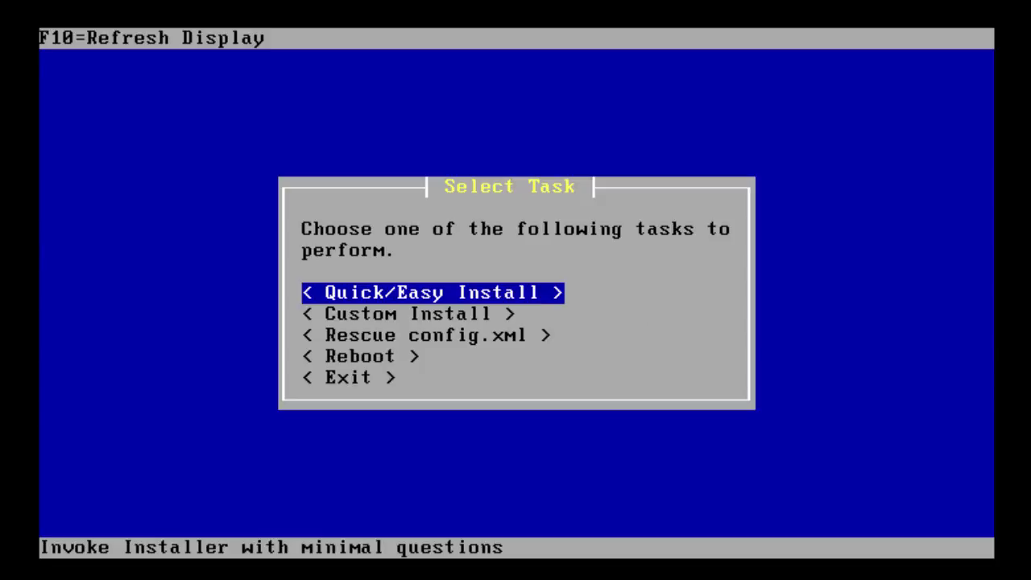
Step: Run Quick/Easy Install erasing the disk, install the Standard Kernel, and reboot
key("Return")
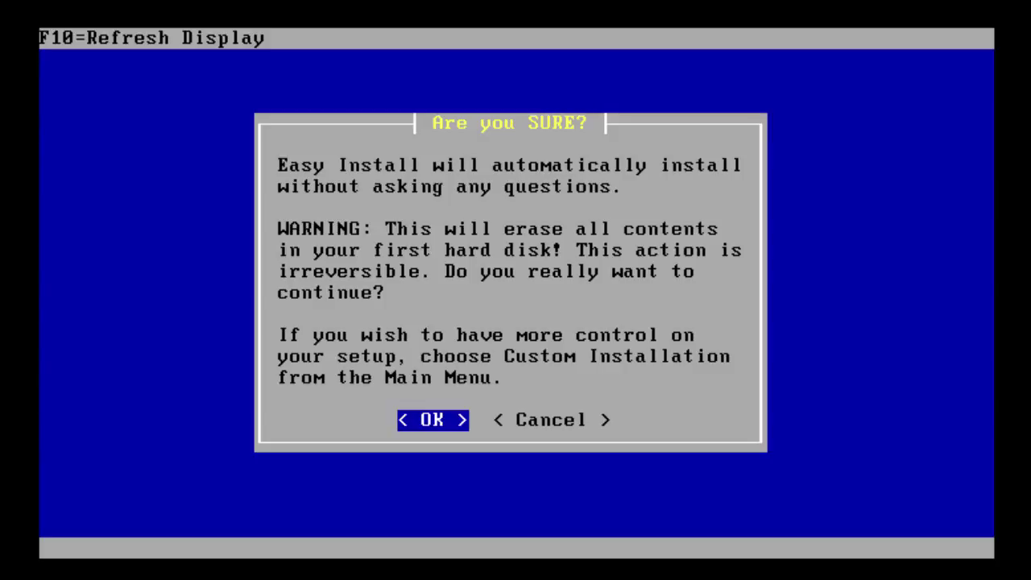
key("Return")
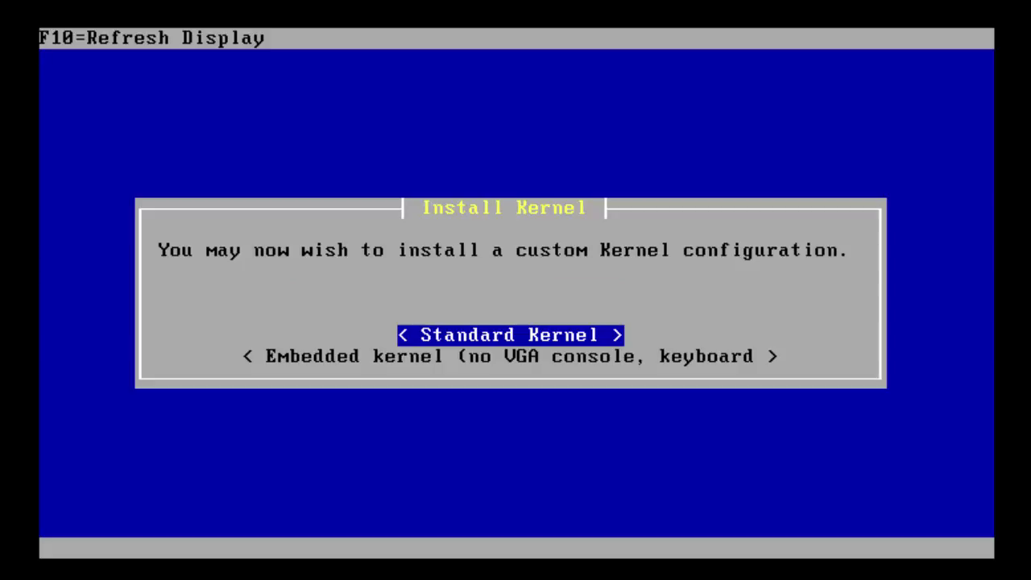
key("Return")
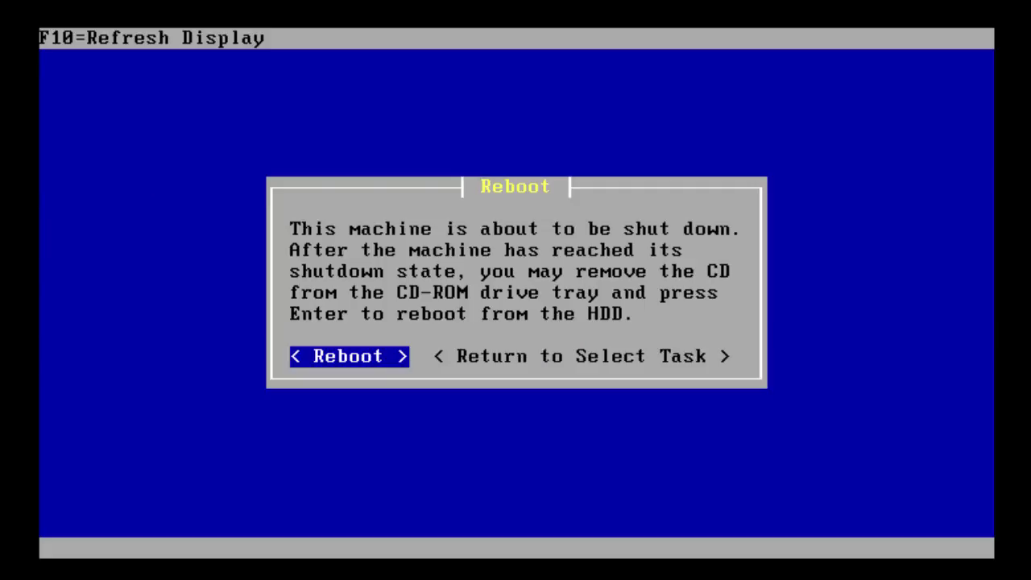
key("Return")
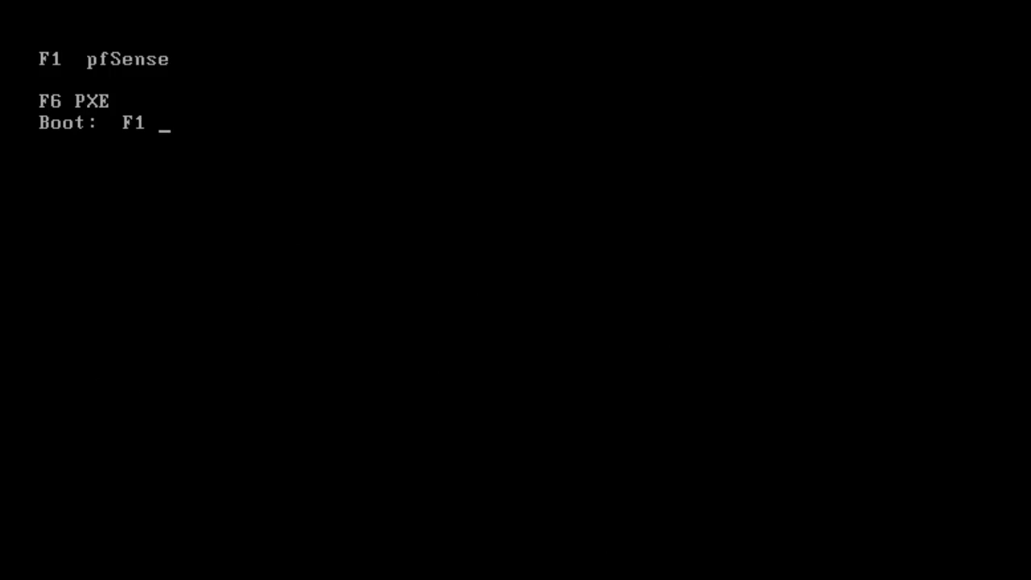
Step: Boot the installed pfSense from the hard disk to its console menu
key("Return")
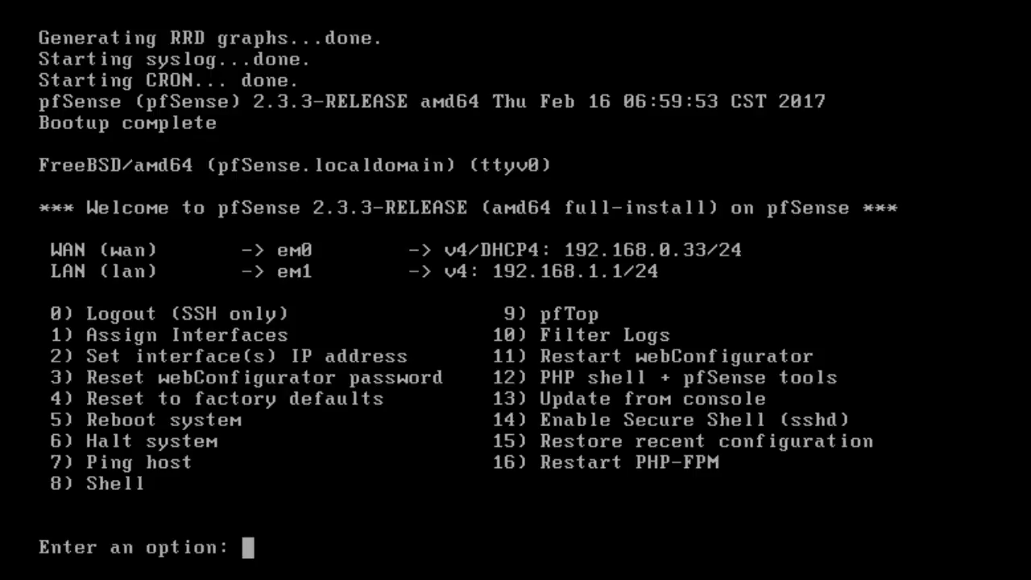
Step: Give the LAN interface (option 2, interface 2) address 192.168.1.200/24 with gateway 192.168.1.2
type("2")
key("Return")
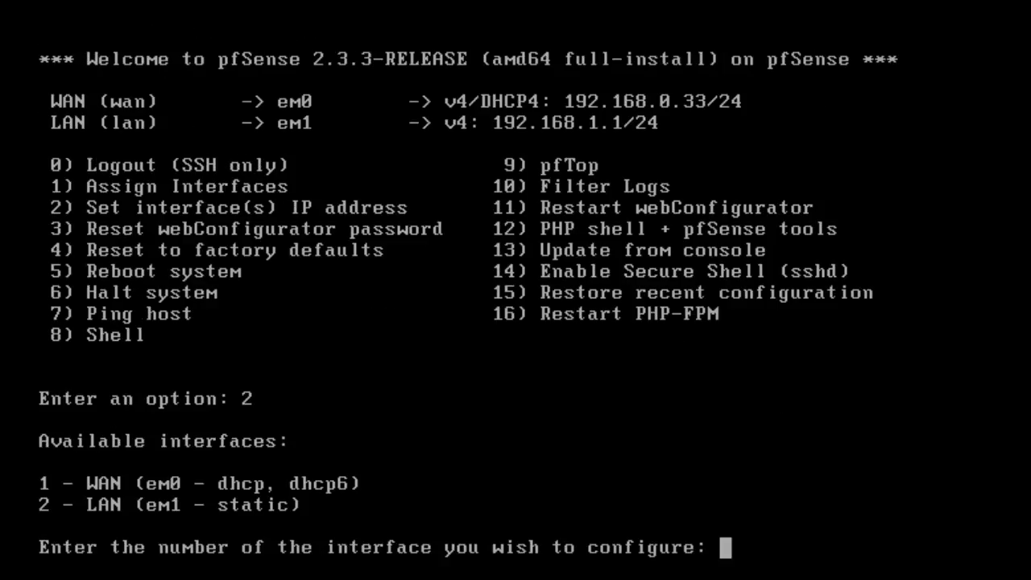
type("2")
key("Return")
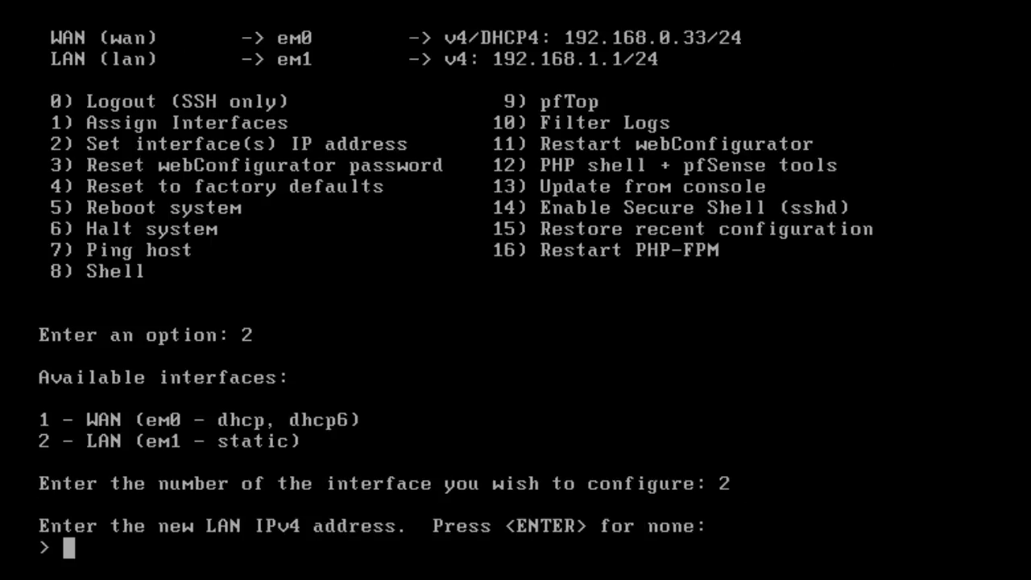
type("192")
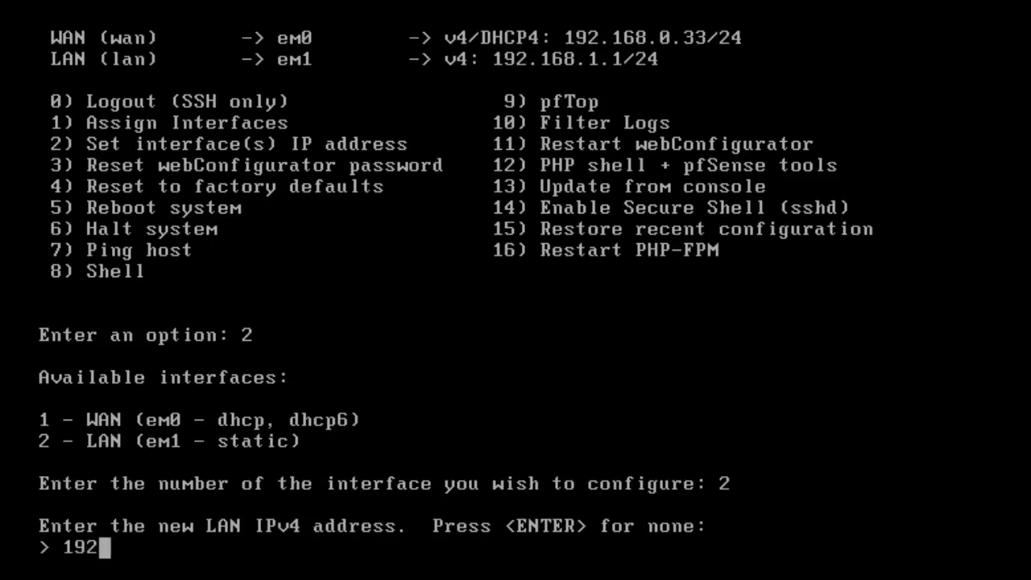
type(".168.1.200")
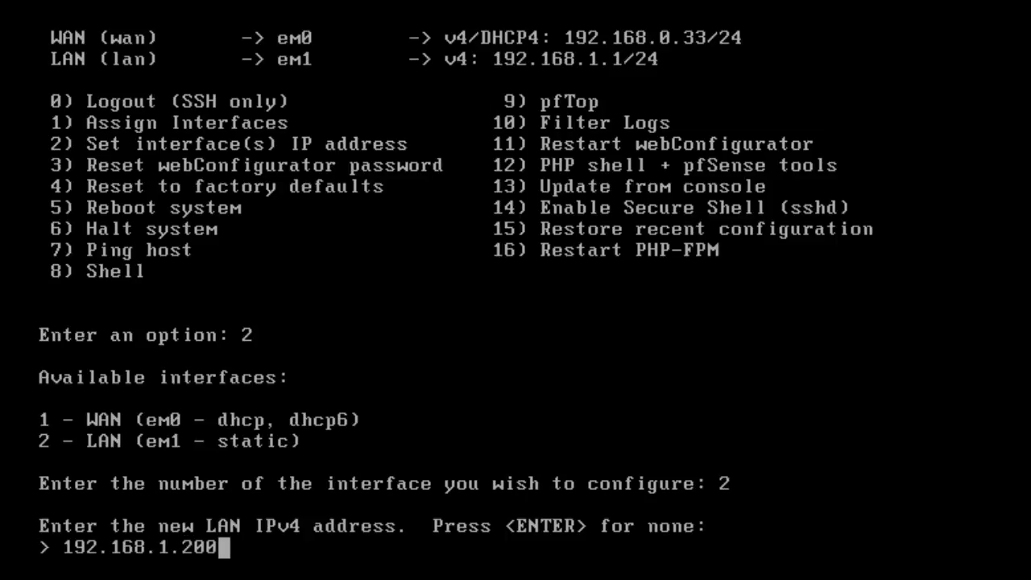
key("Return")
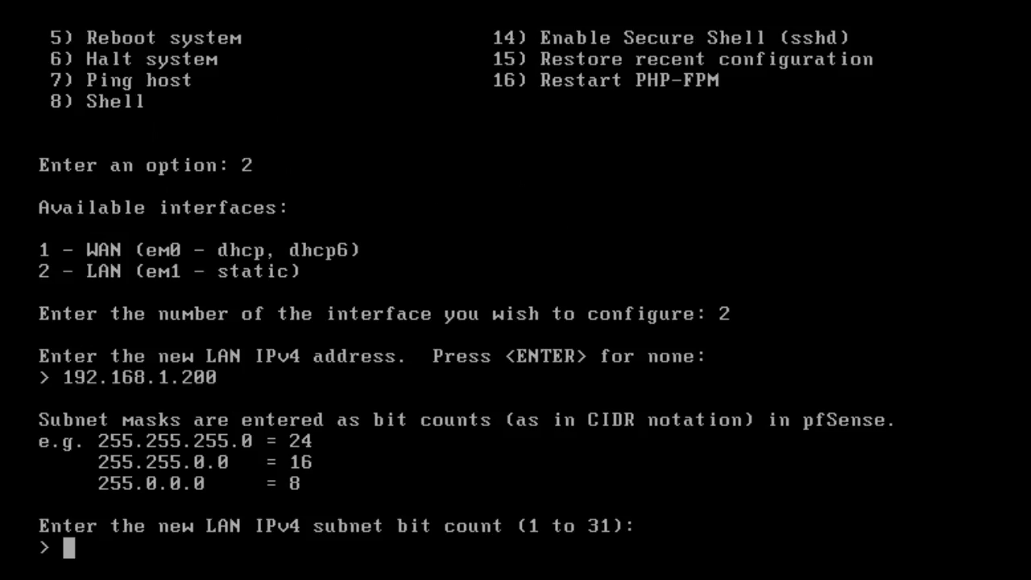
type("24")
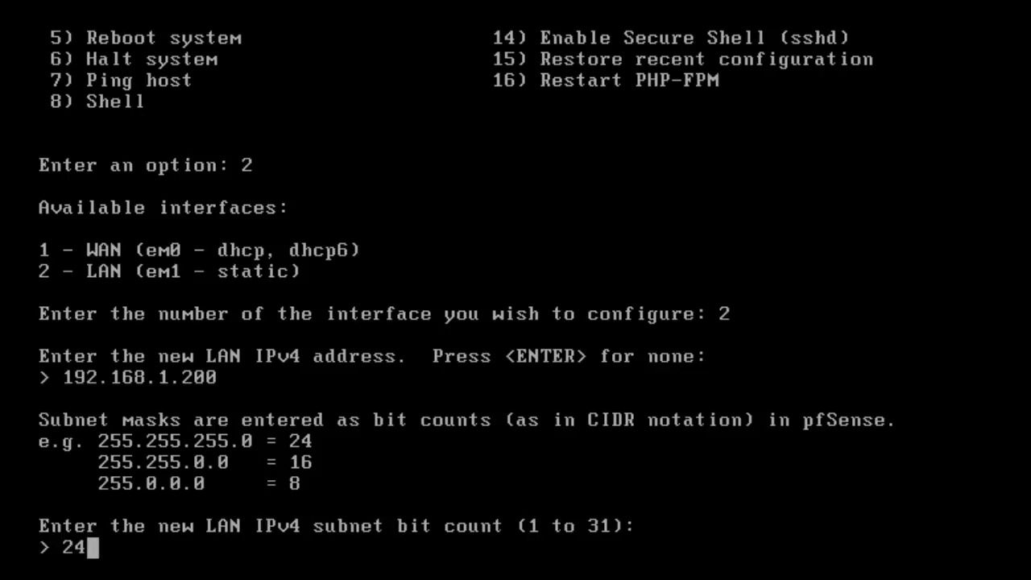
key("Return")
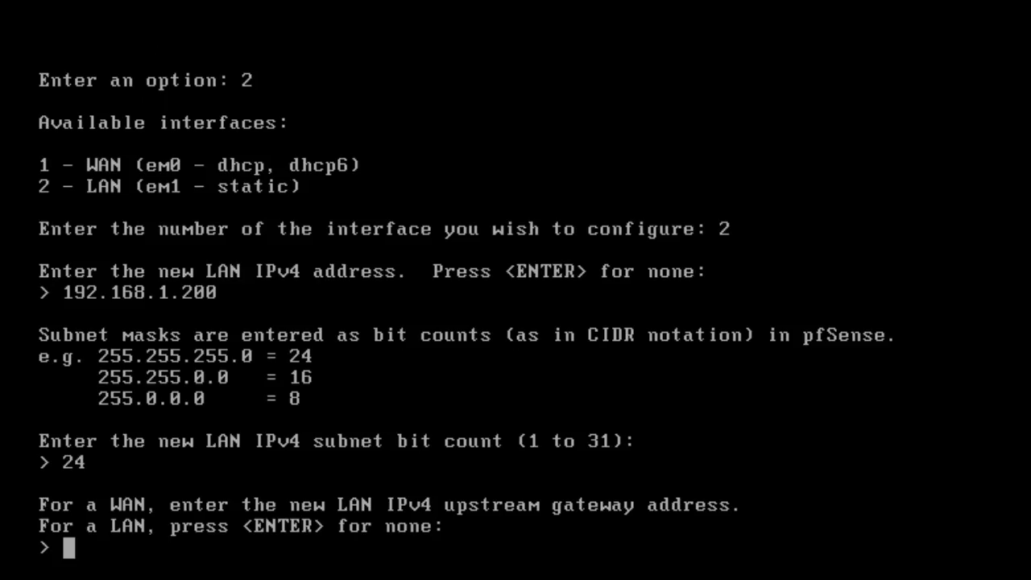
type("192.168.1.2")
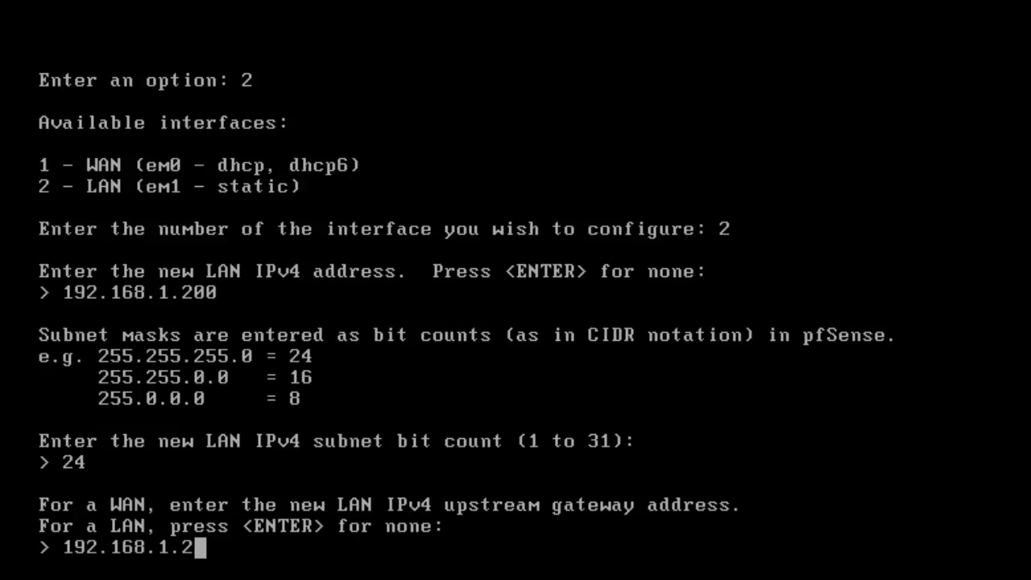
key("Return")
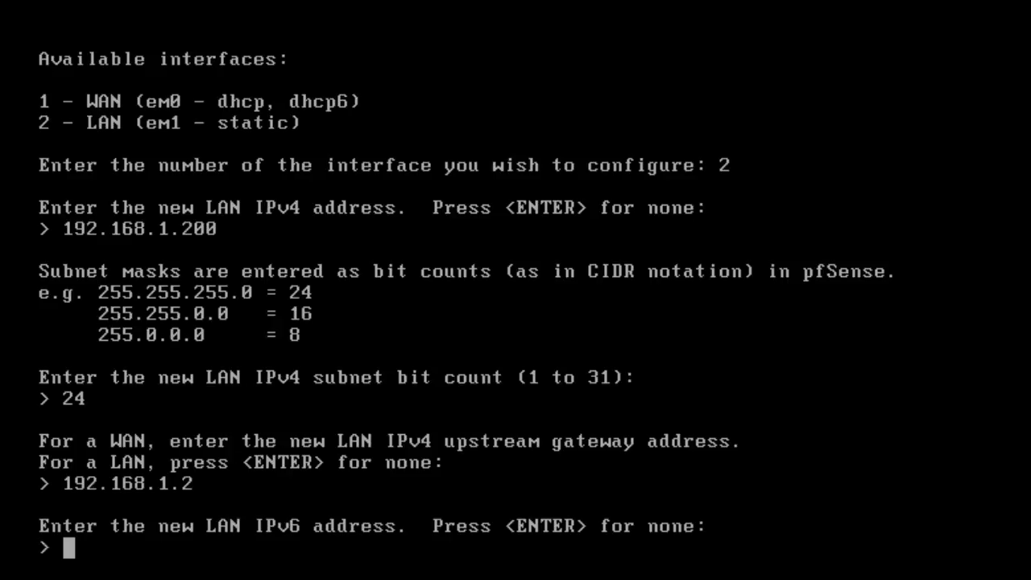
Step: Skip the LAN IPv6 address, decline the DHCP server, keep HTTPS, and return to the menu
key("Return")
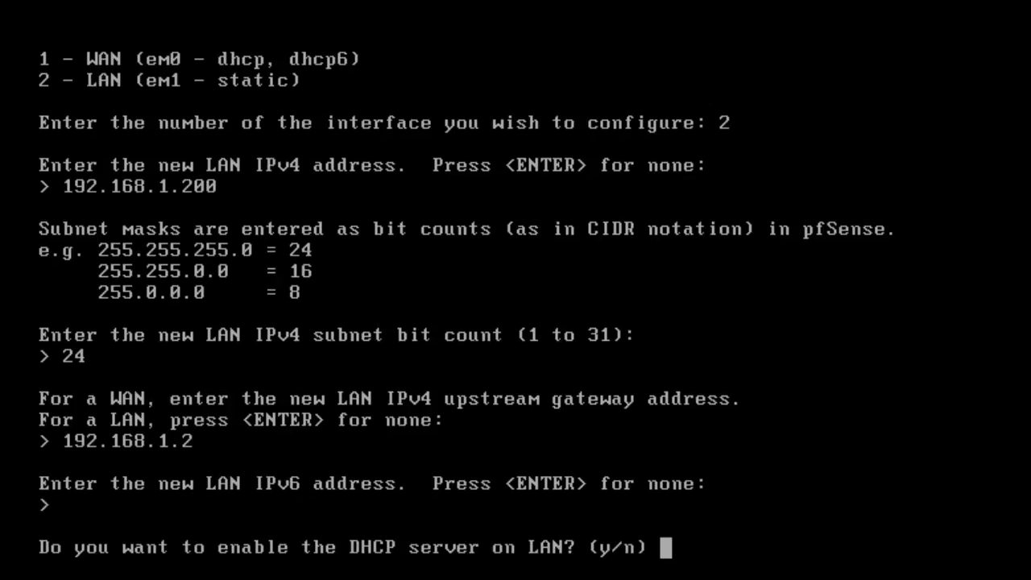
type("n")
key("Return")
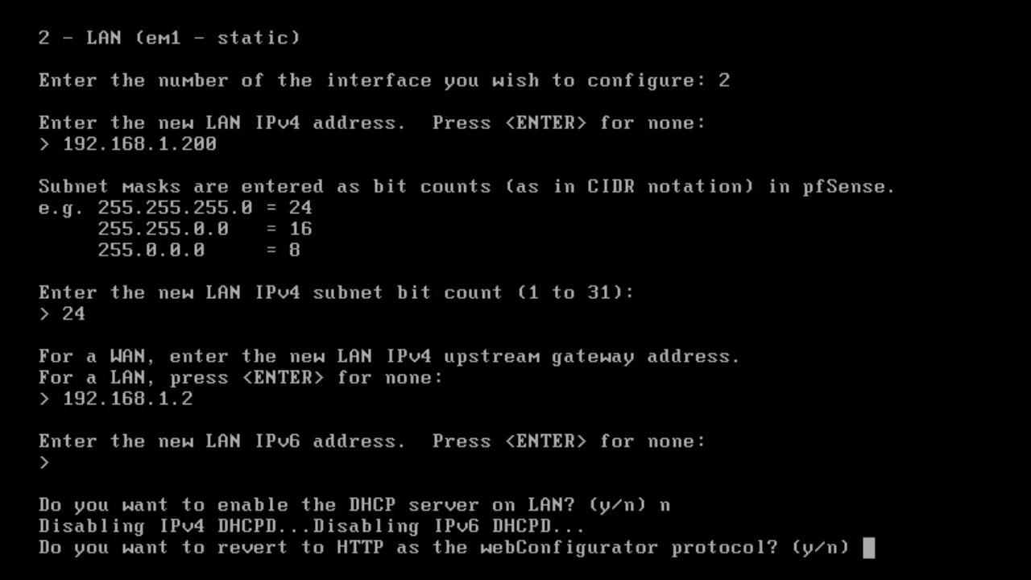
type("n")
key("Return")
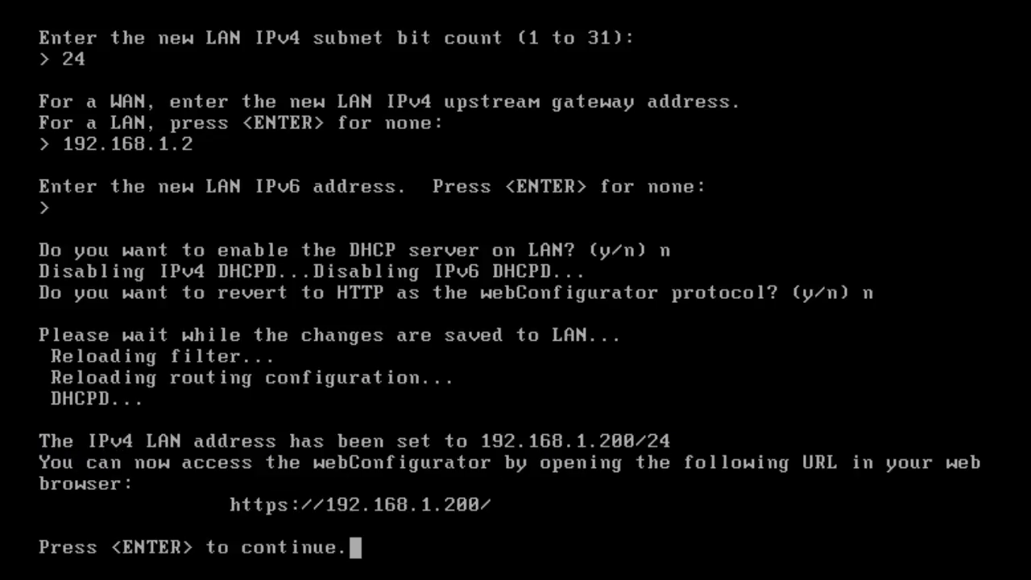
key("Return")
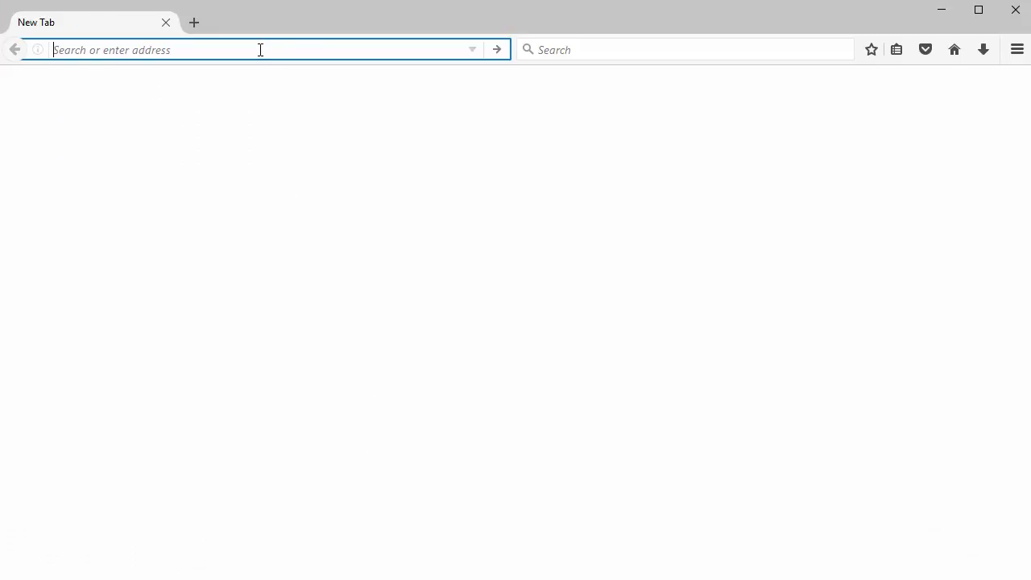
Step: Load 192.168.1.200 in Firefox and add a permanent exception for its self-signed certificate
type("192.168.")
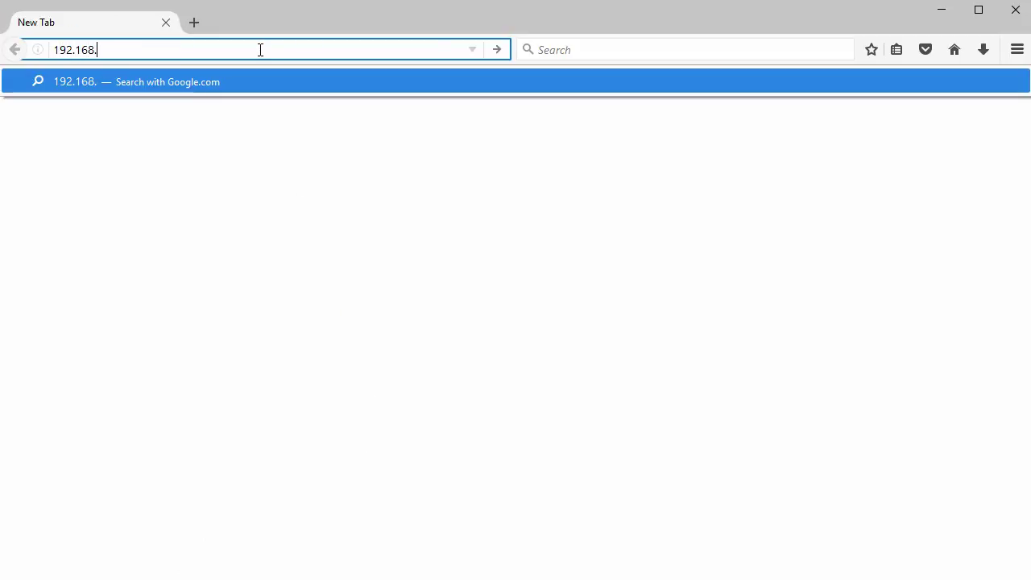
type("1.200")
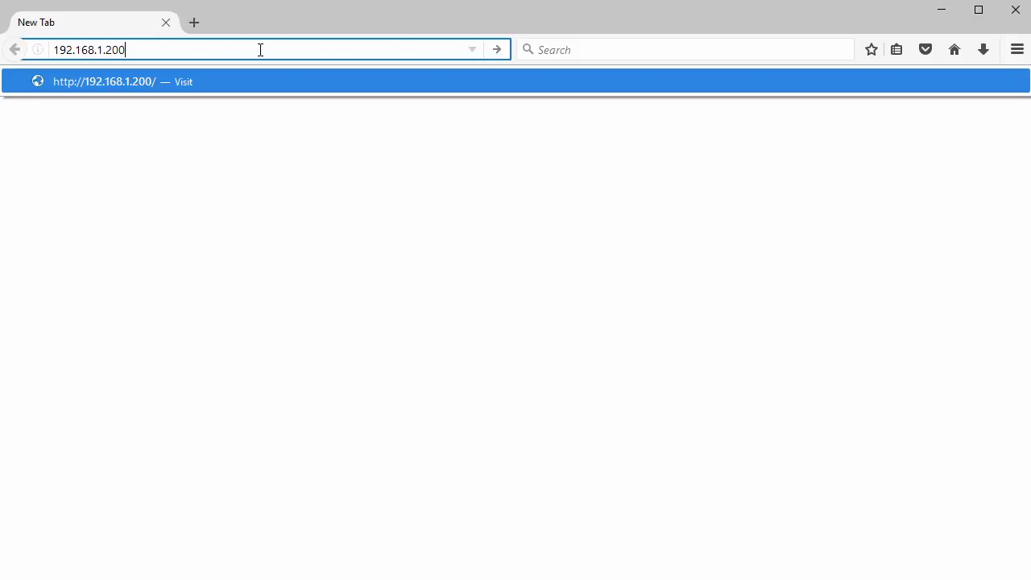
key("Return")
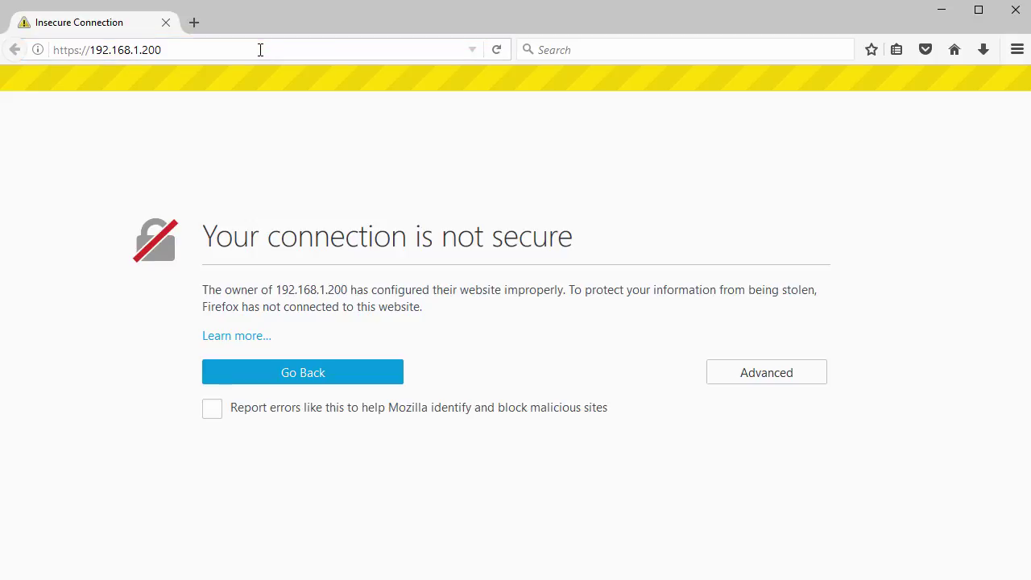
left_click(768, 376)
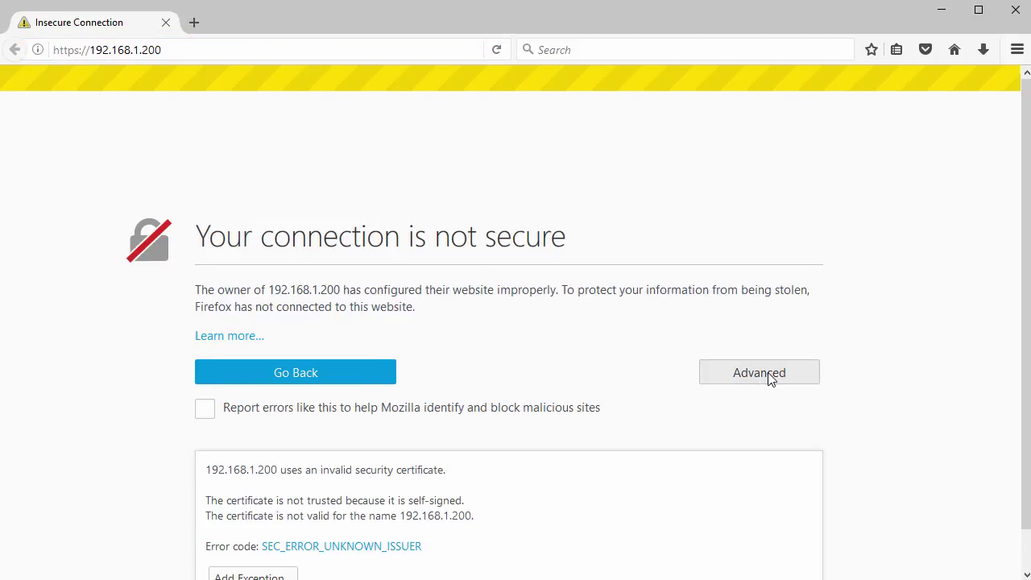
scroll(607, 391, "down", 2)
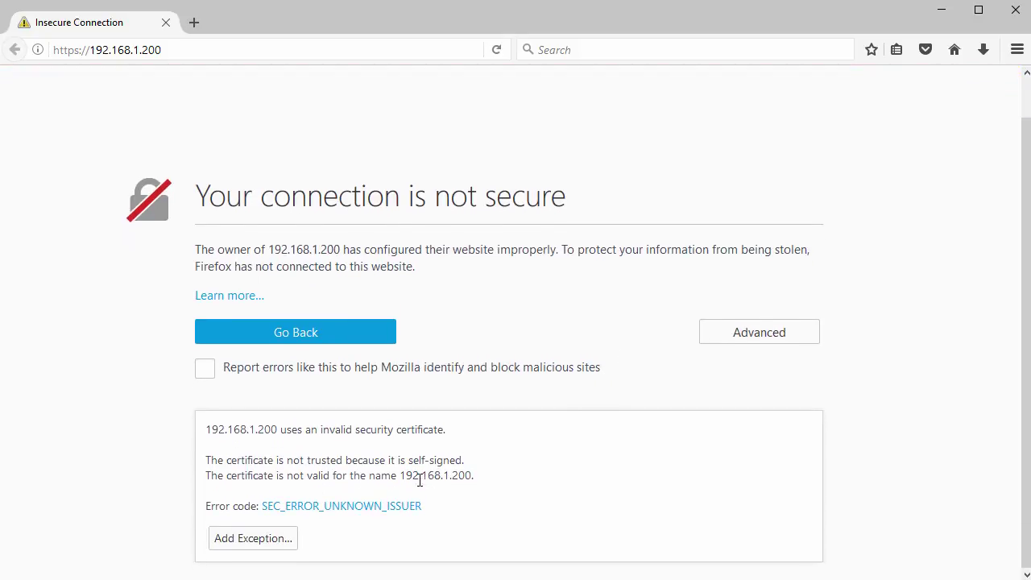
left_click(249, 540)
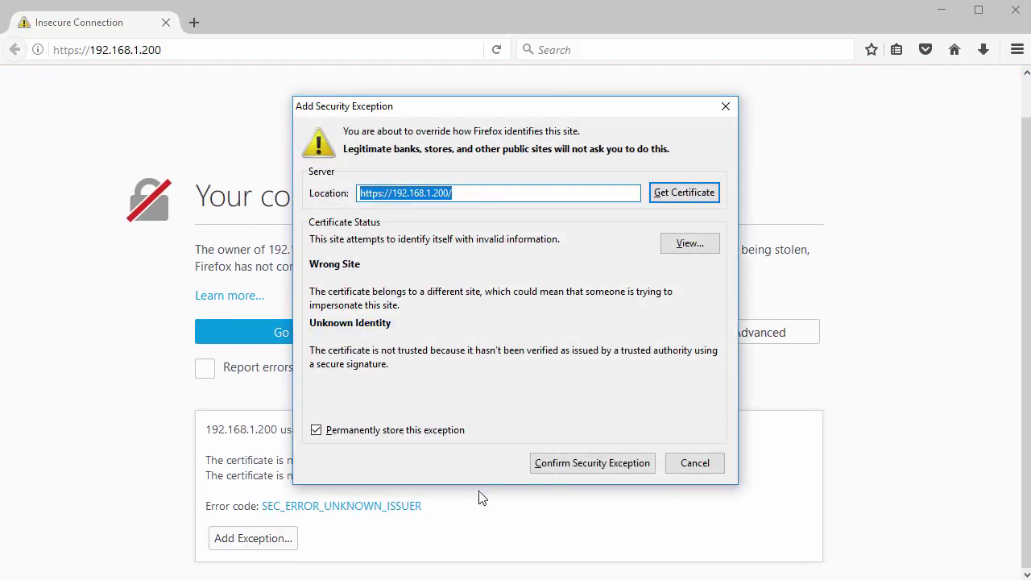
left_click(569, 467)
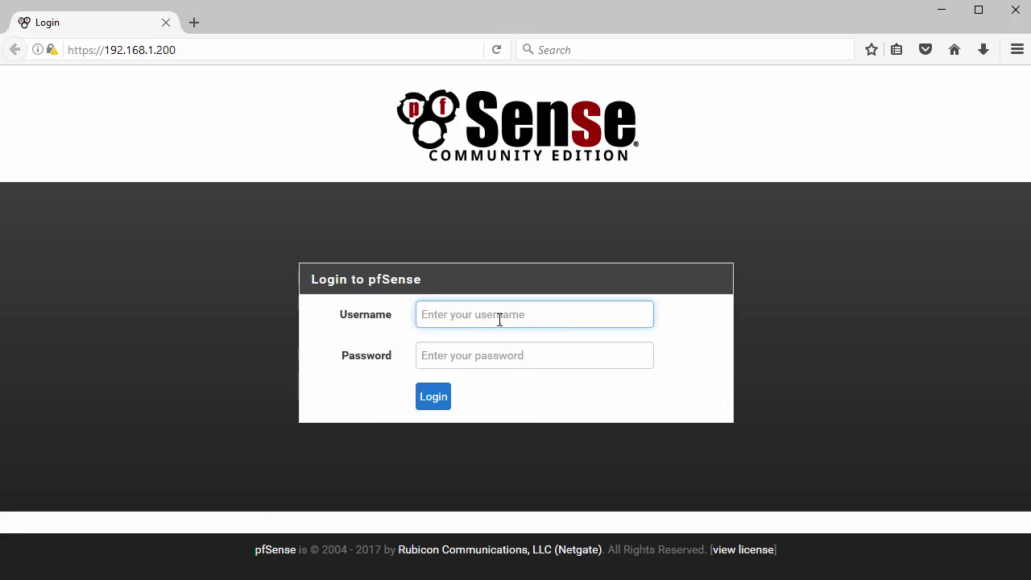
Step: Log in to webConfigurator with the default administrator credentials and dismiss the save-login prompt
type("admin")
key("Tab")
type("pfsense")
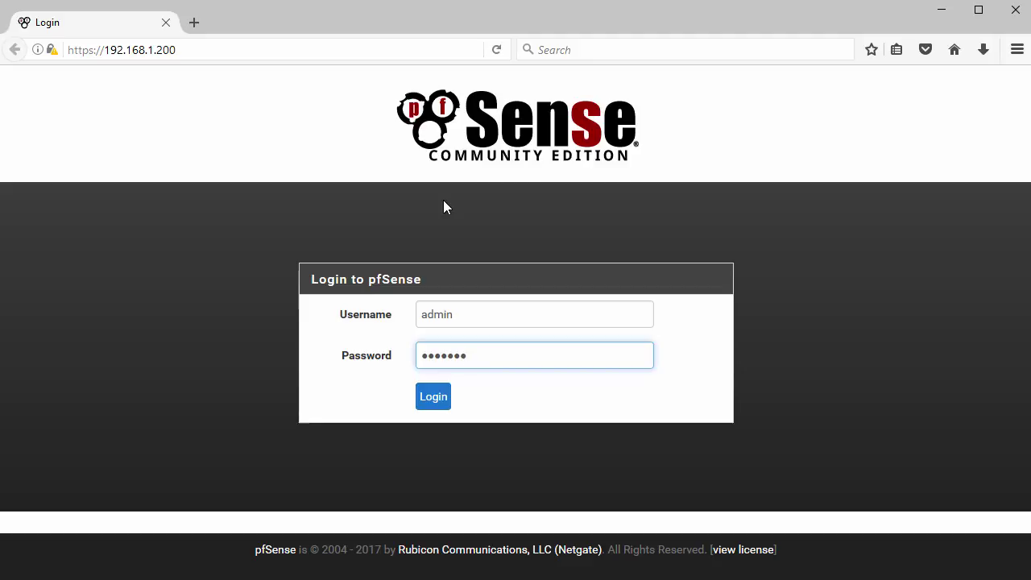
left_click(432, 400)
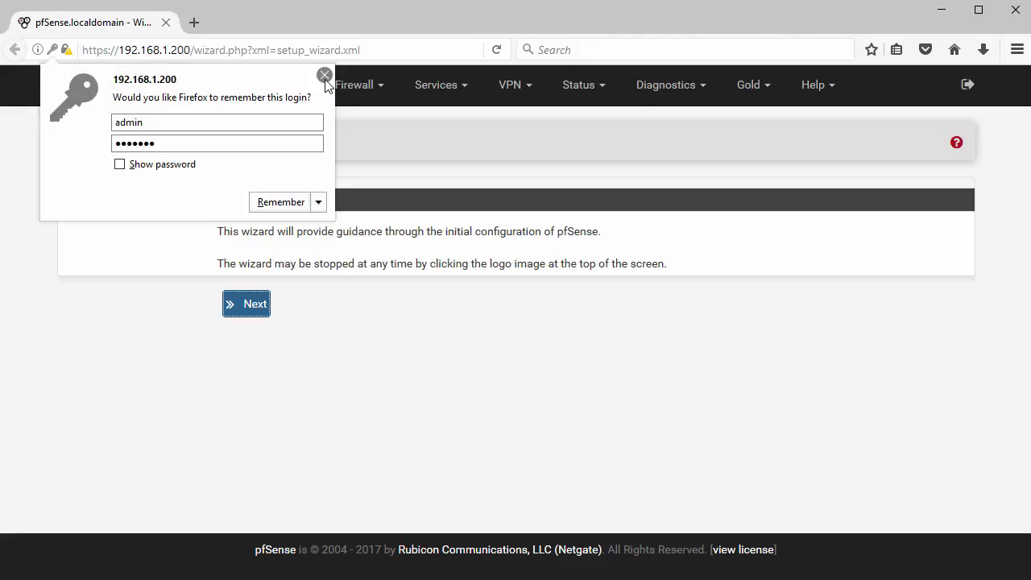
left_click(324, 75)
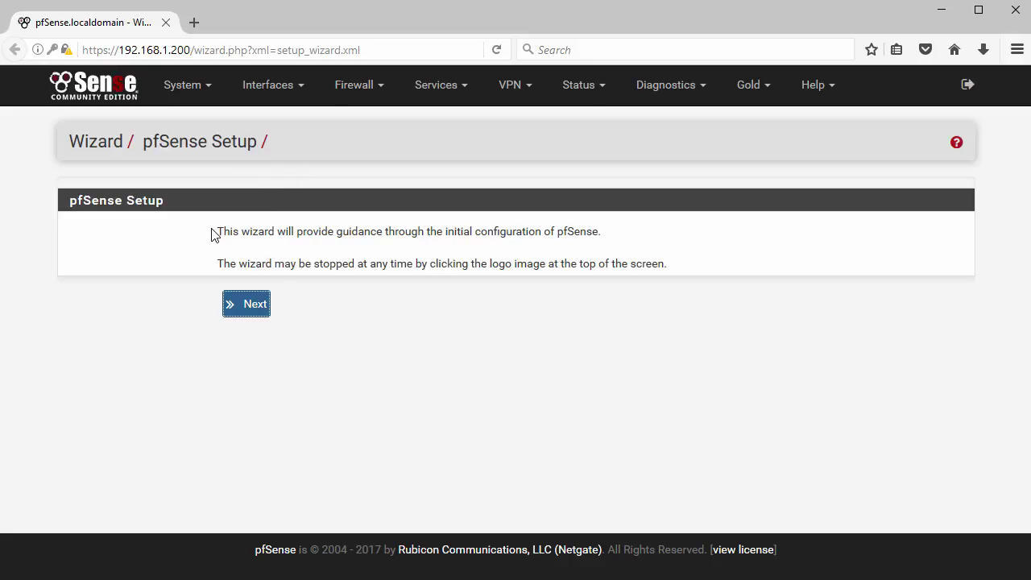
Step: Advance the setup wizard past the introduction and pfSense Gold pages
left_click_drag(219, 229, 610, 243)
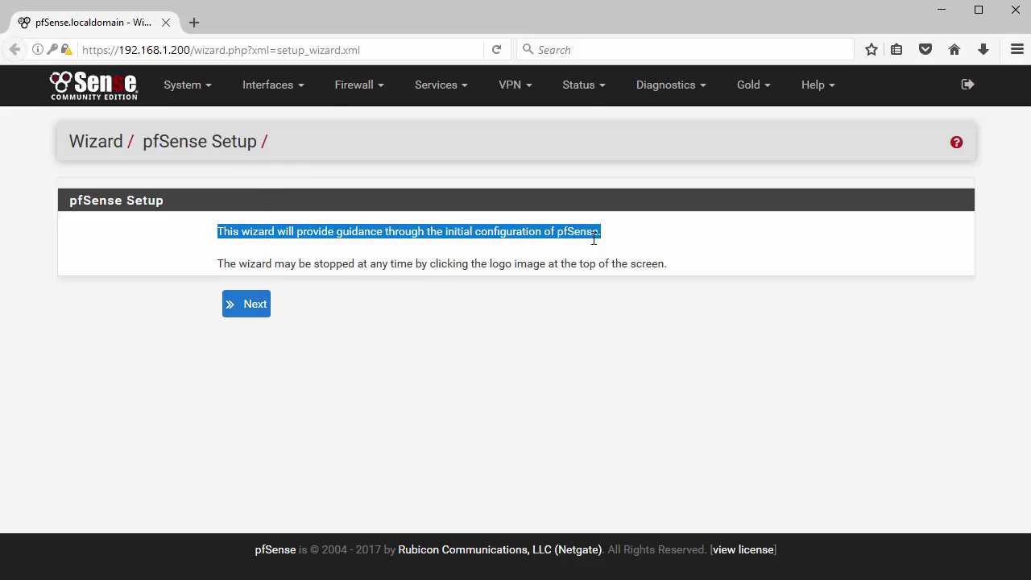
left_click(256, 306)
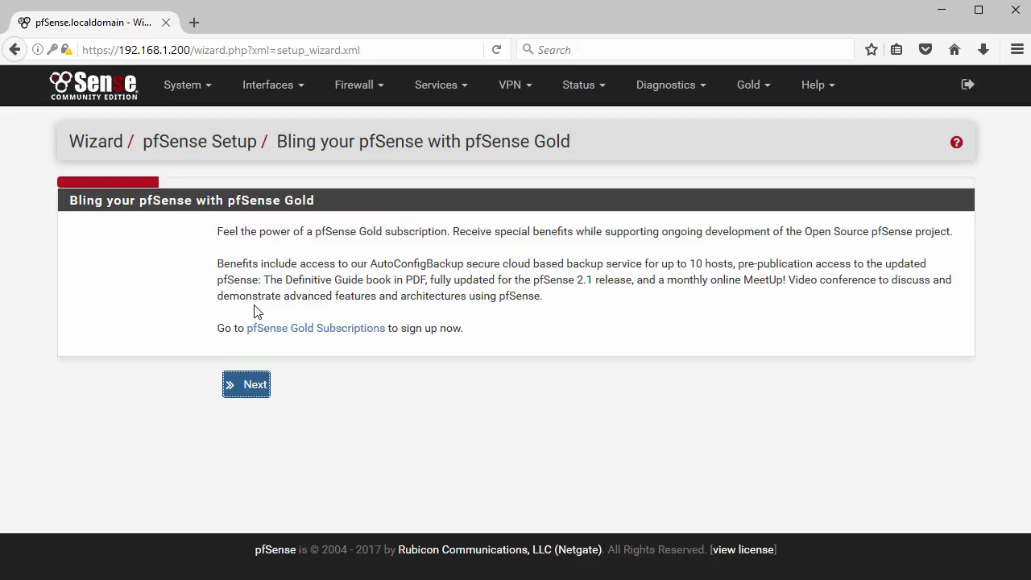
left_click(248, 385)
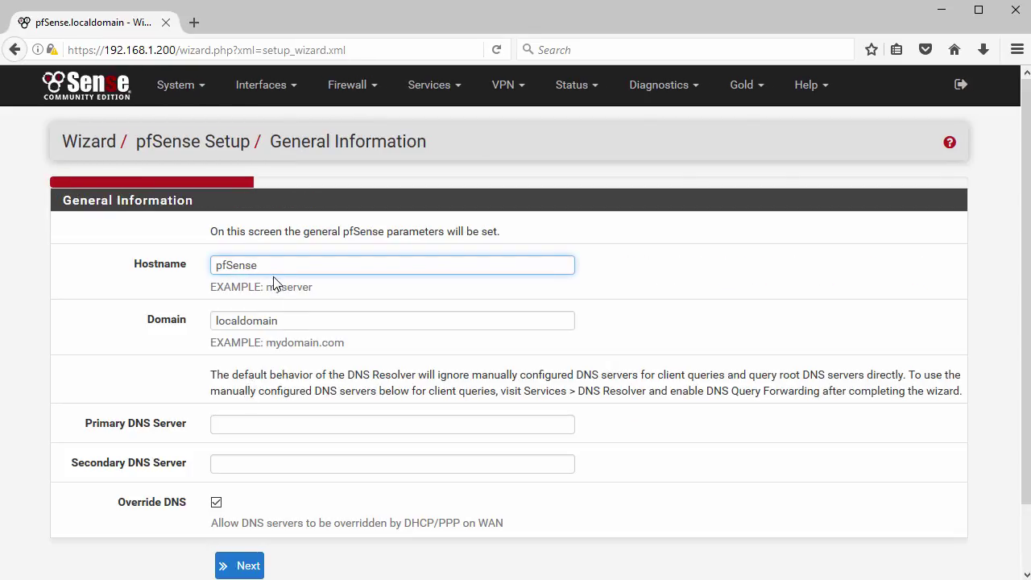
Step: Change the hostname to pfsense2 and the domain to lab.local
left_click_drag(273, 268, 206, 269)
type("pfsense2")
left_click_drag(287, 322, 199, 321)
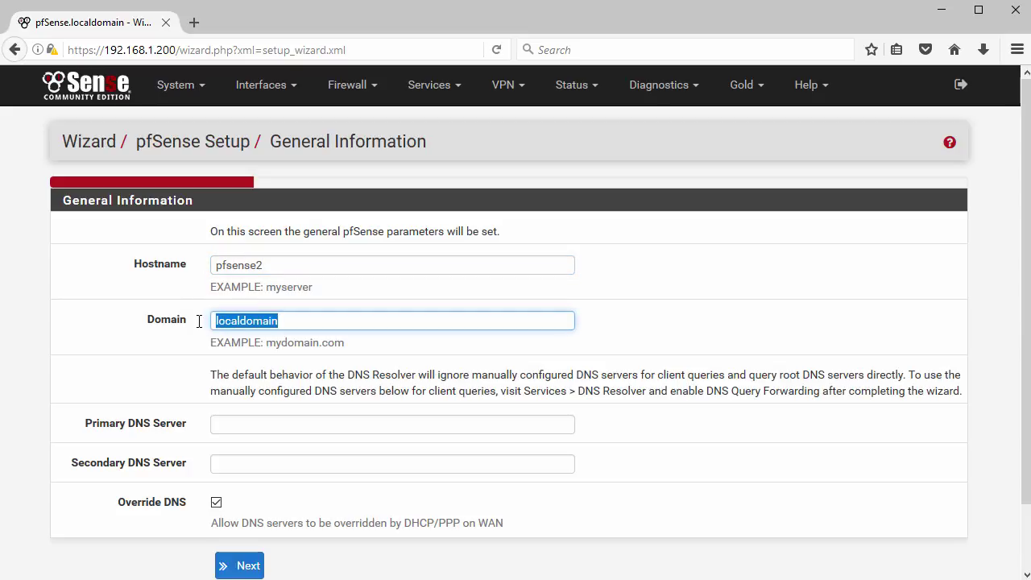
type("lab.local")
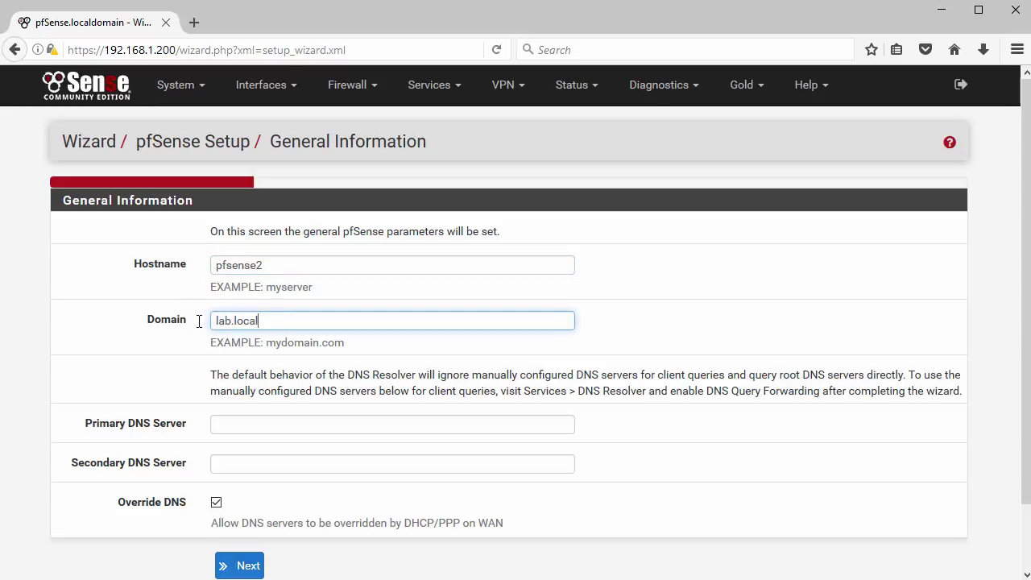
Step: Enter DNS servers 8.8.8.8 and 8.8.4.4 and save the general information
left_click(278, 422)
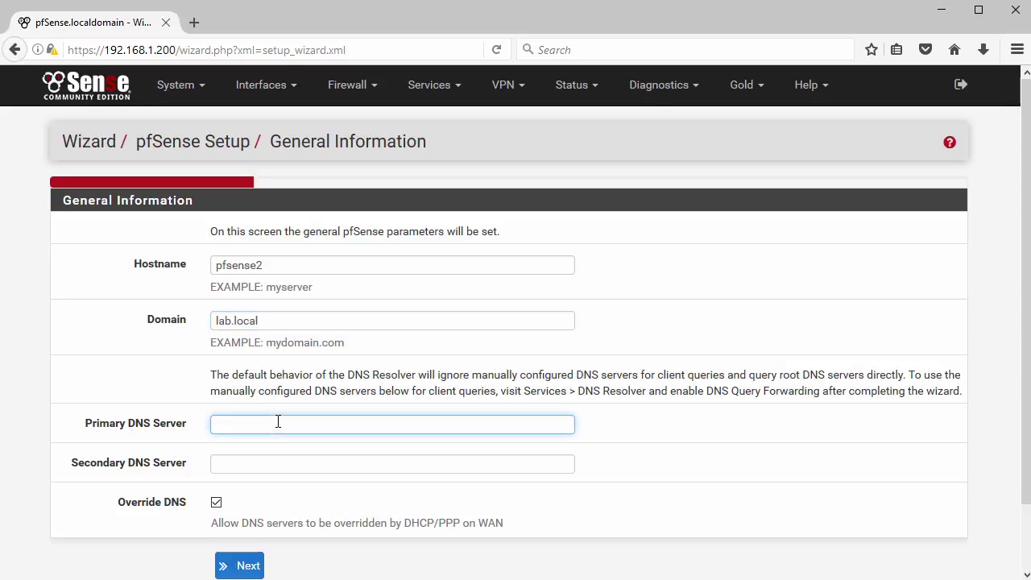
type("8.8.8.8")
key("Tab")
type("8.8")
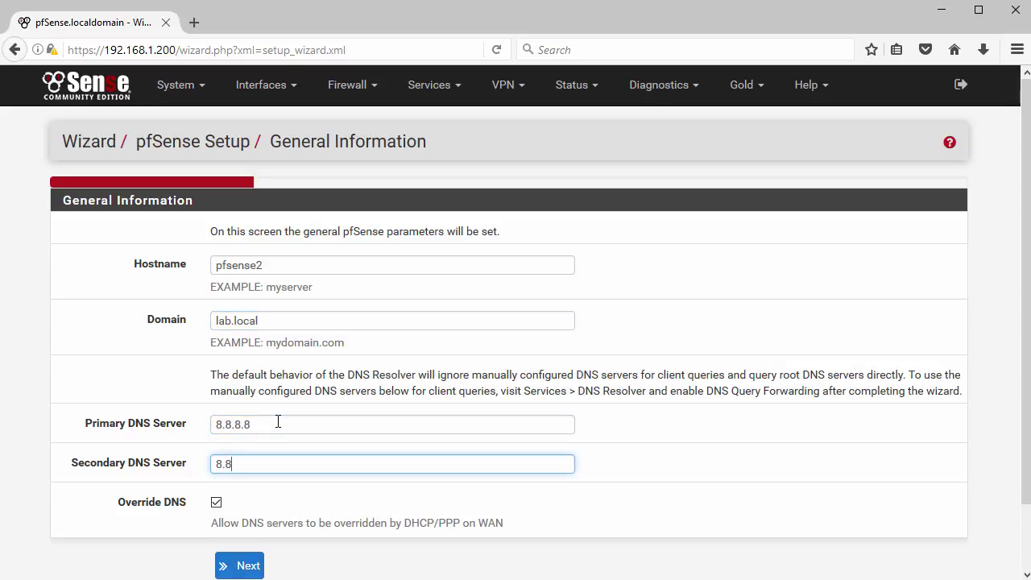
type(".4.4")
scroll(278, 420, "down", 2)
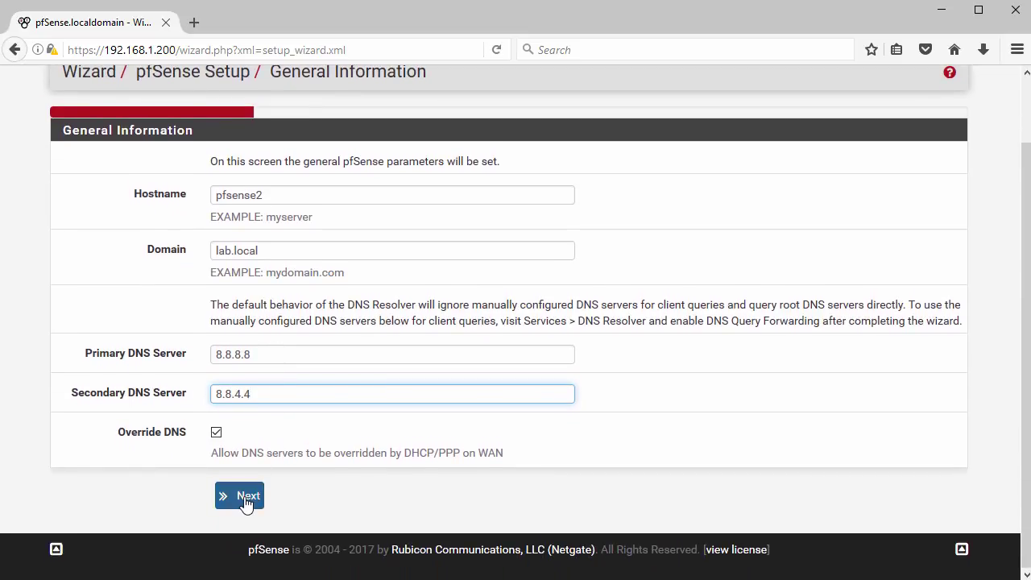
left_click(246, 497)
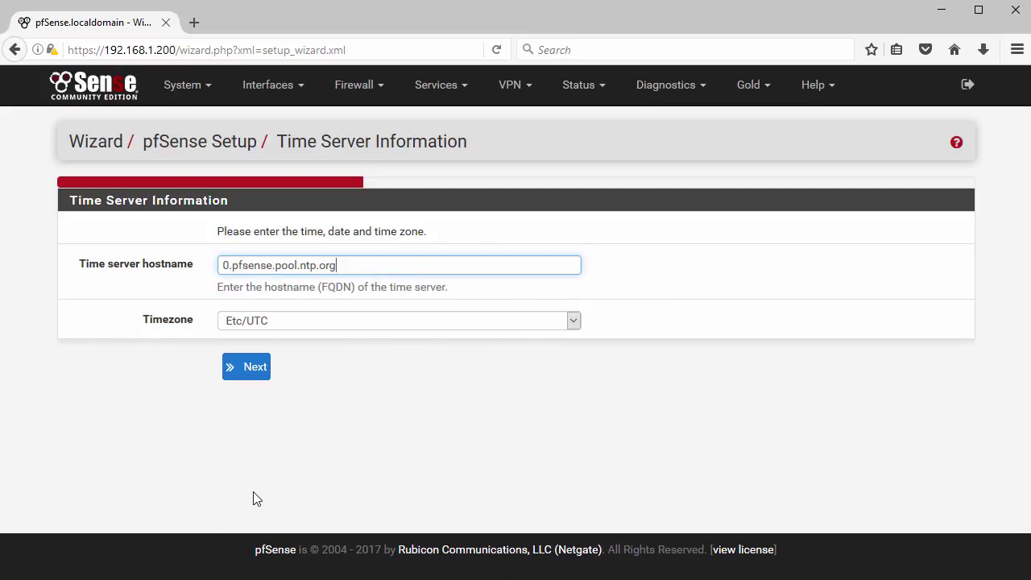
Step: Pick Europe/Copenhagen as the timezone and save the time server settings
left_click(574, 325)
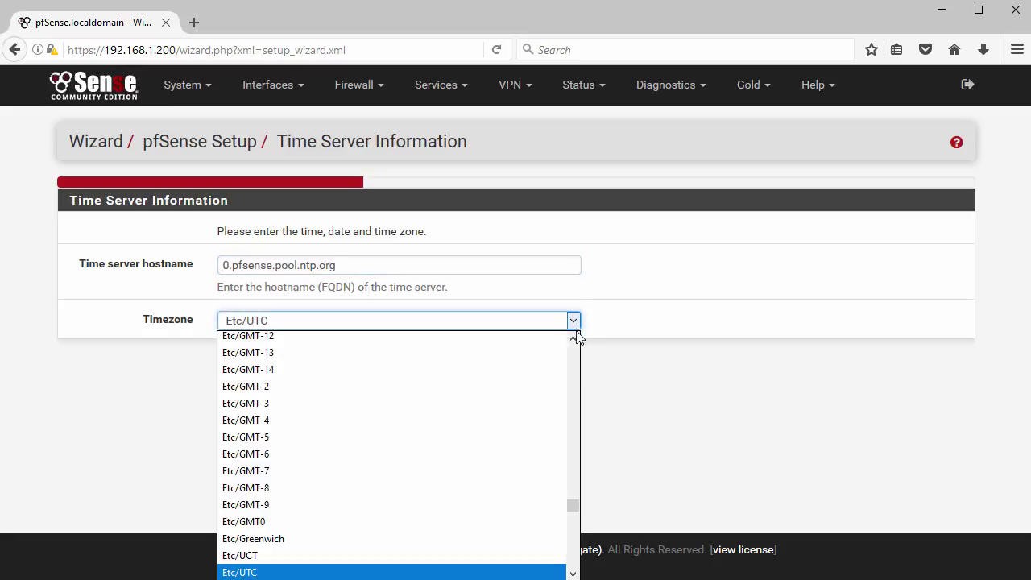
left_click_drag(575, 506, 575, 515)
scroll(575, 515, "down", 3)
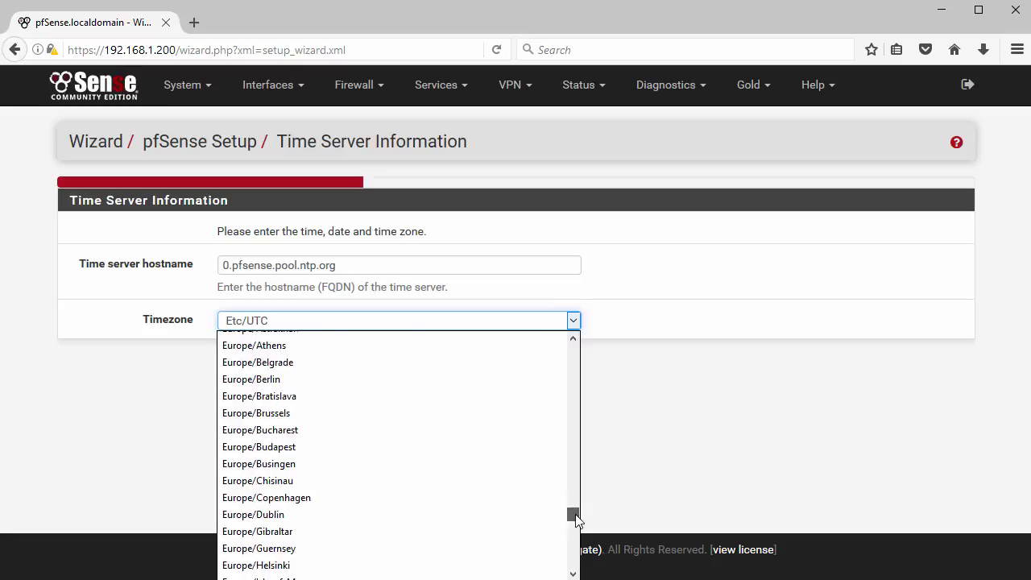
left_click(361, 473)
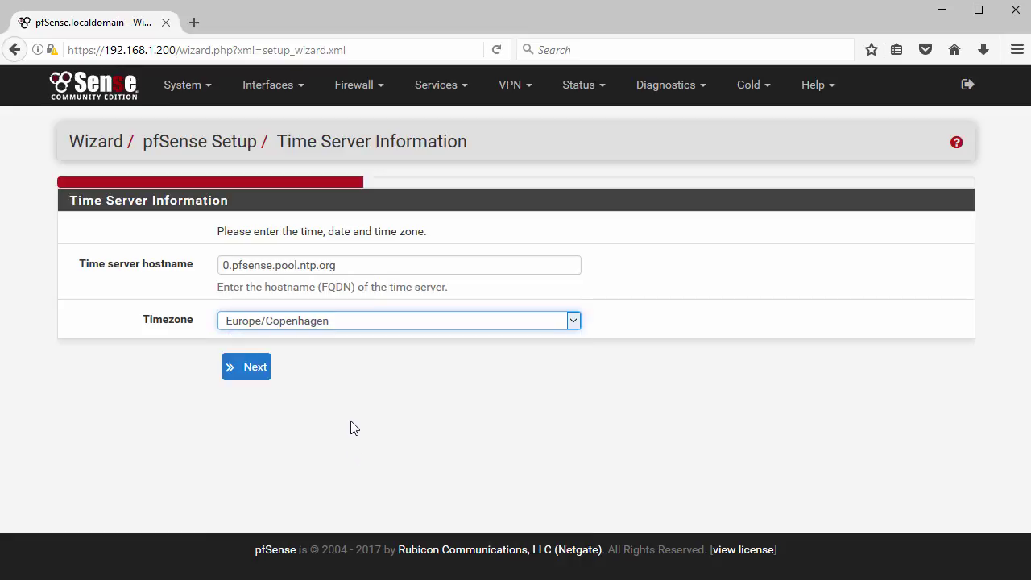
left_click(250, 368)
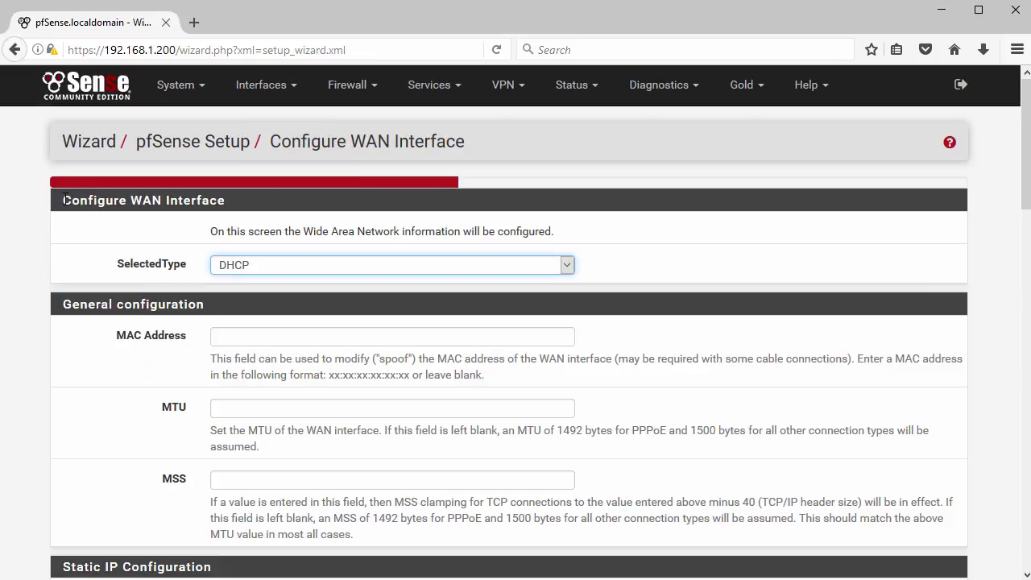
Step: Keep DHCP as the WAN connection type and accept the WAN settings
left_click_drag(63, 201, 226, 199)
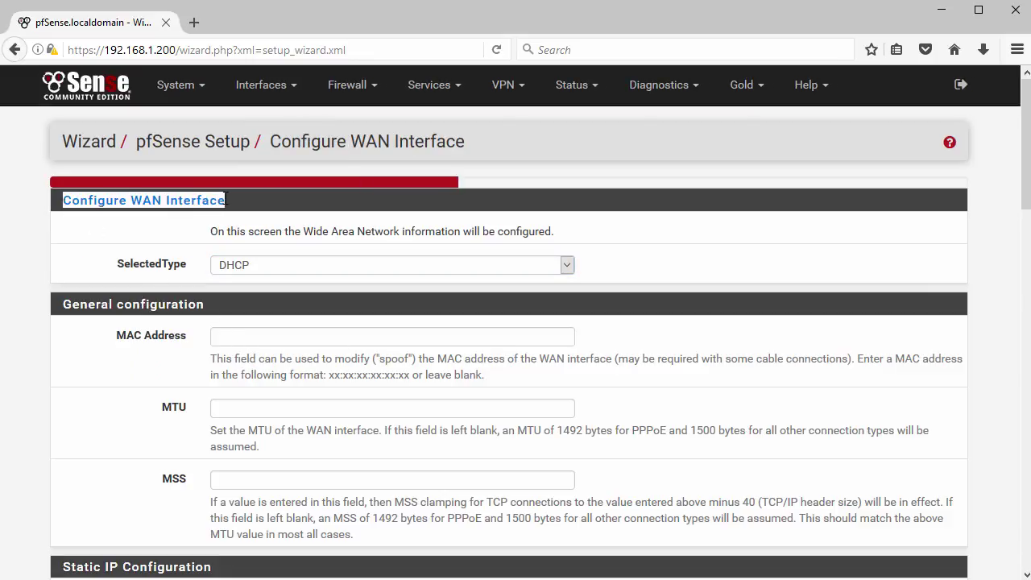
left_click(567, 266)
left_click(568, 269)
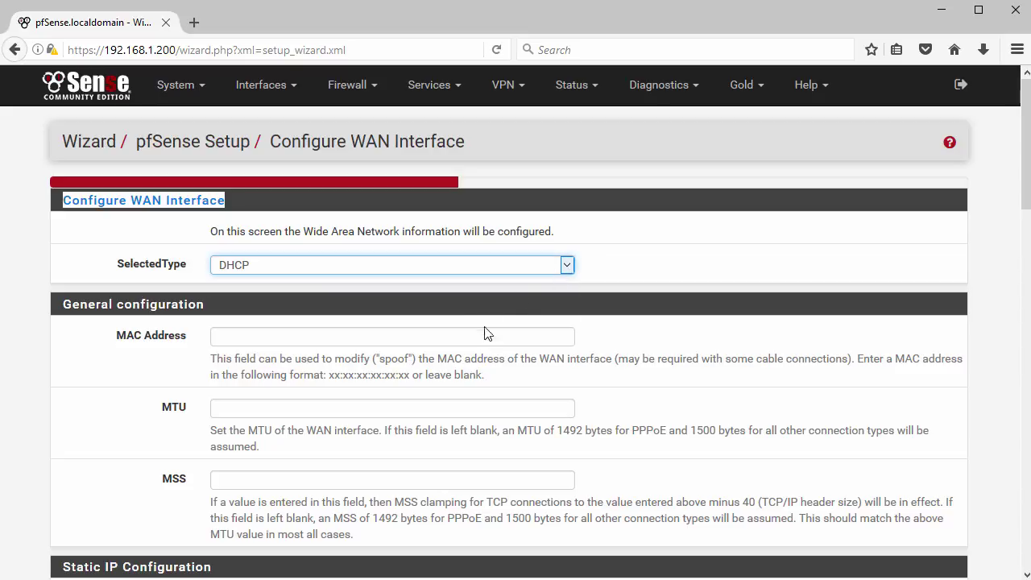
left_click(556, 360)
scroll(569, 373, "down", 3)
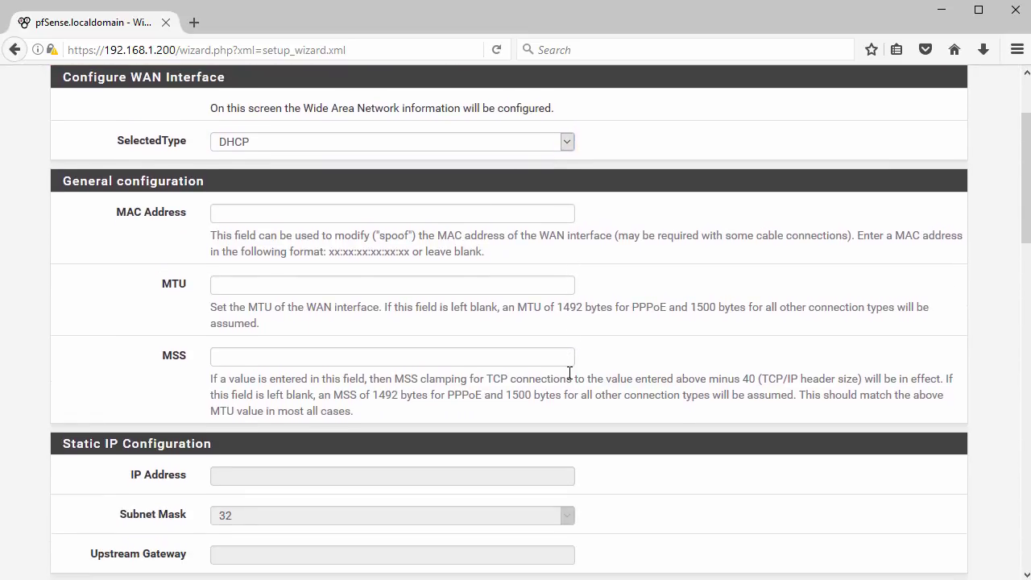
scroll(568, 372, "down", 5)
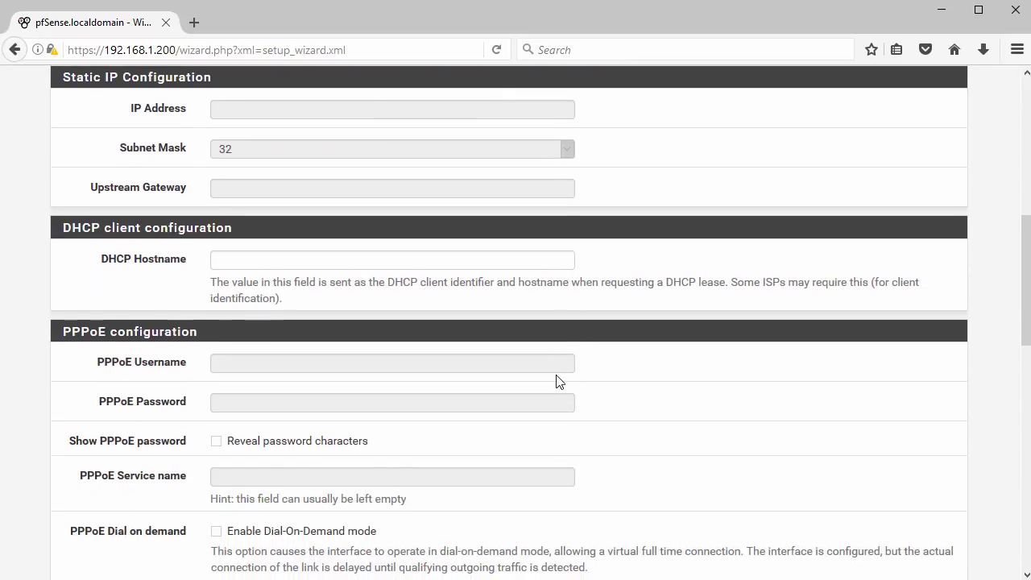
scroll(556, 382, "down", 6)
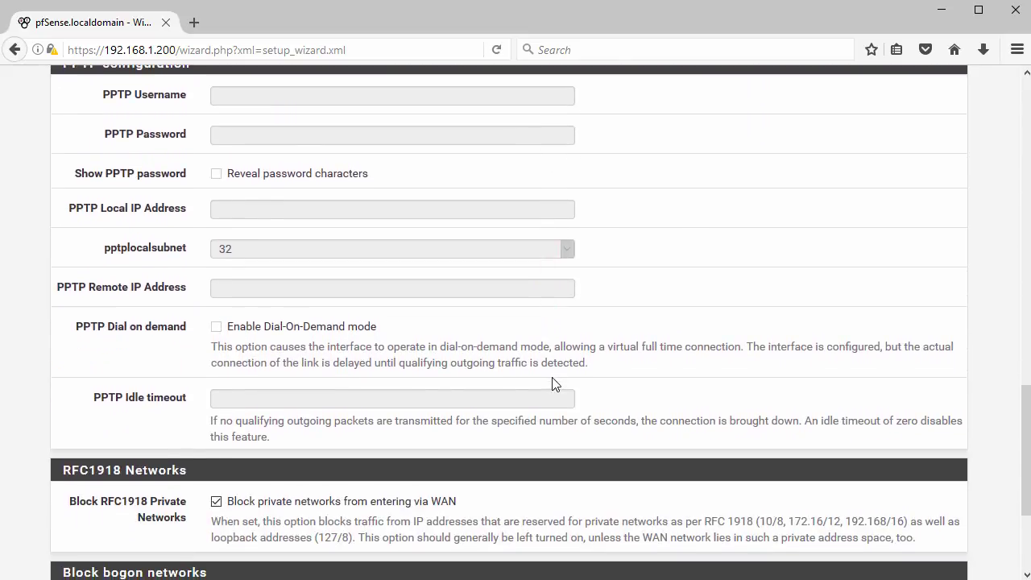
scroll(550, 377, "down", 3)
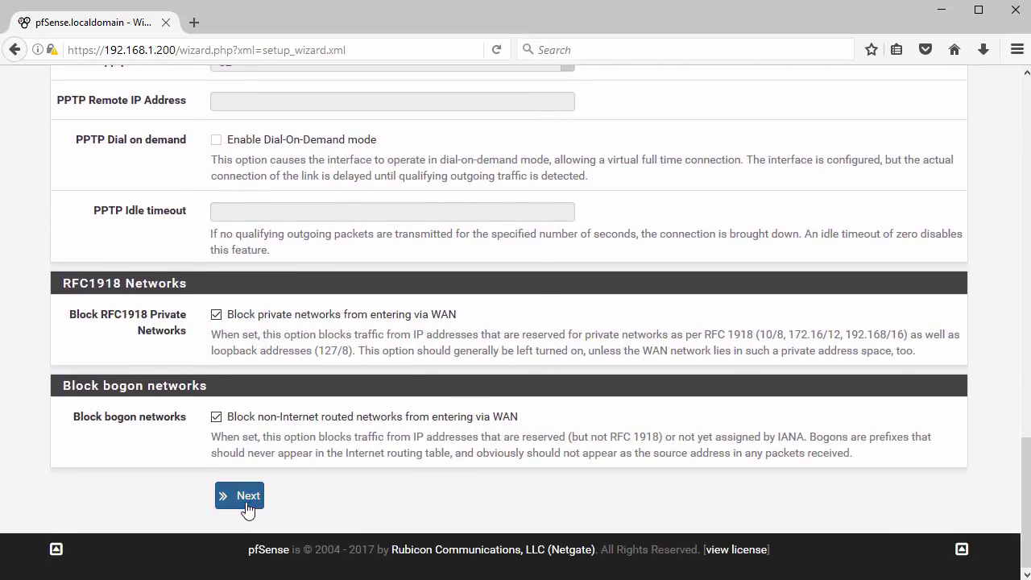
left_click(242, 497)
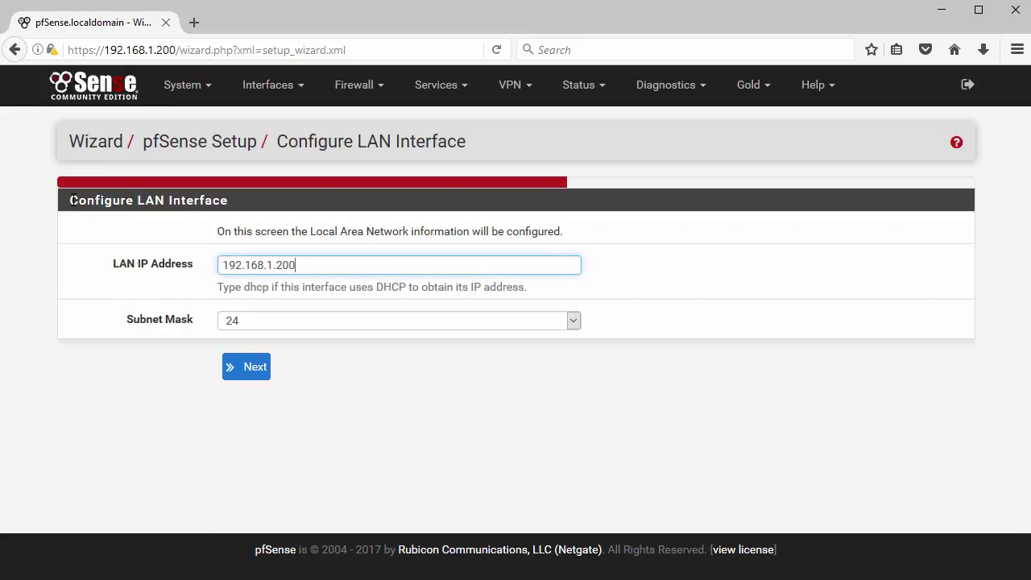
Step: Keep the LAN at 192.168.1.200/24 and accept the LAN settings
left_click_drag(71, 200, 238, 209)
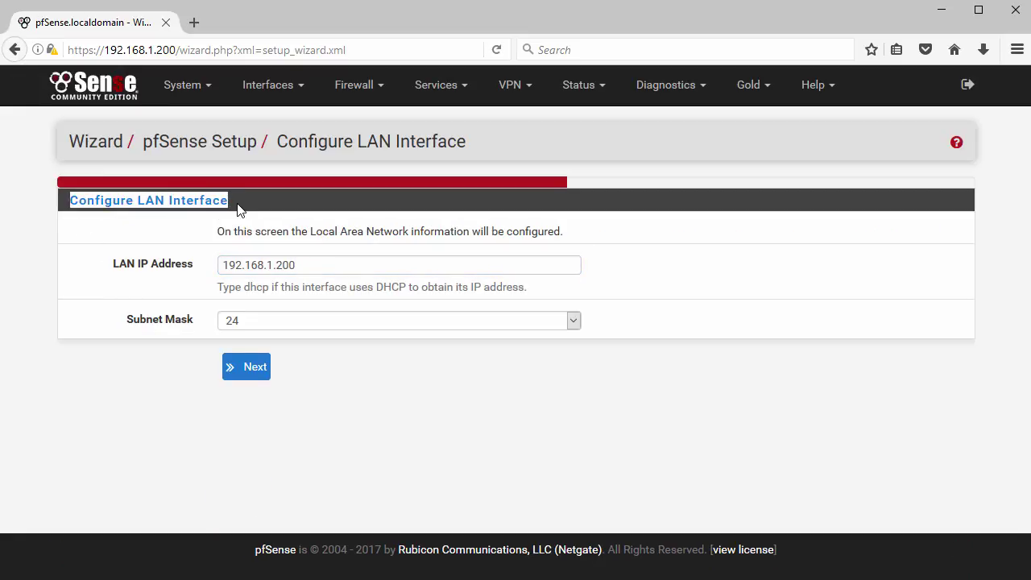
left_click(317, 272)
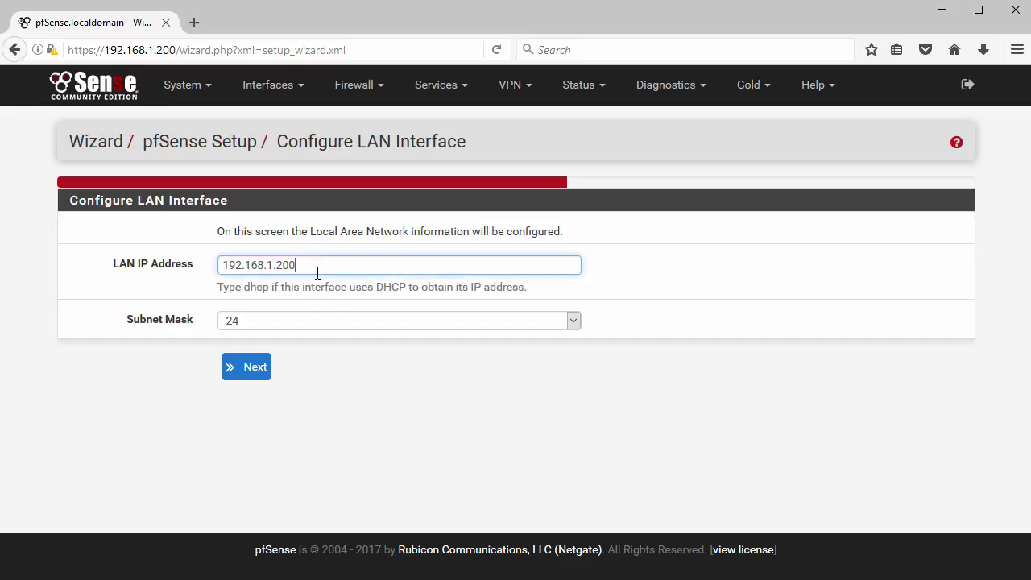
left_click(247, 367)
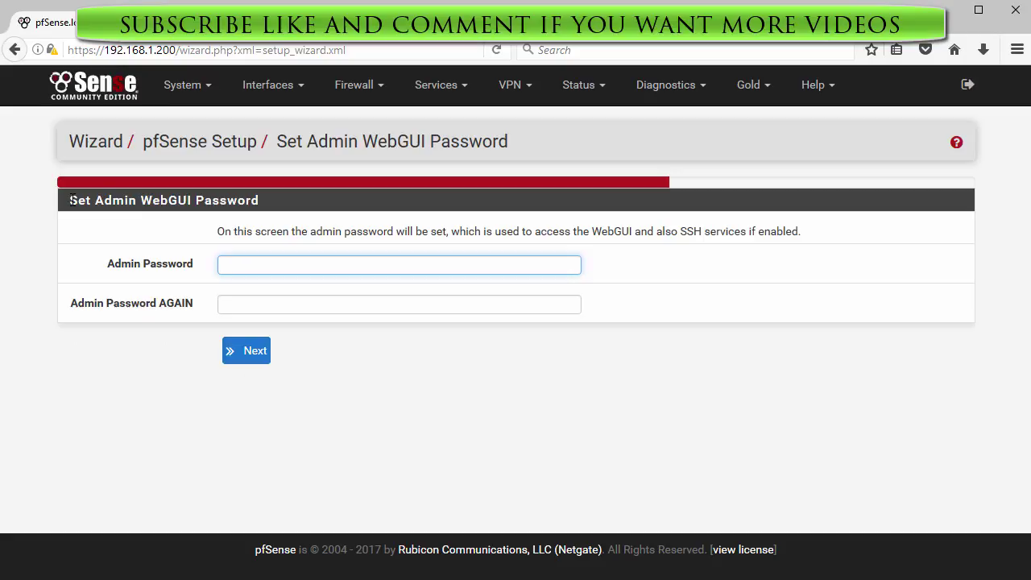
Step: Set and confirm the new admin WebGUI password, dismissing the browser's save-password offer
left_click_drag(70, 201, 266, 207)
left_click(282, 260)
key("Tab")
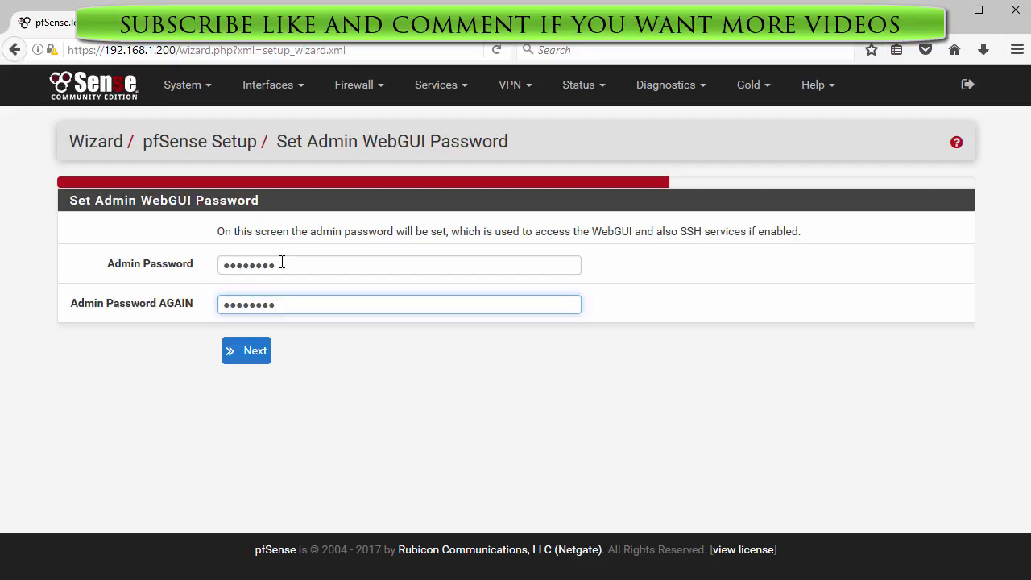
left_click(252, 355)
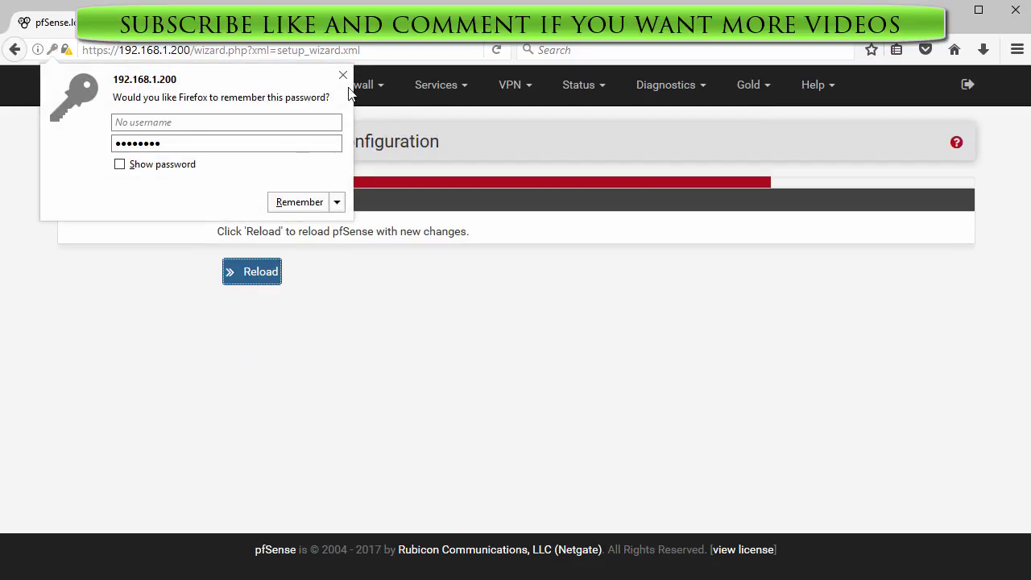
left_click(342, 75)
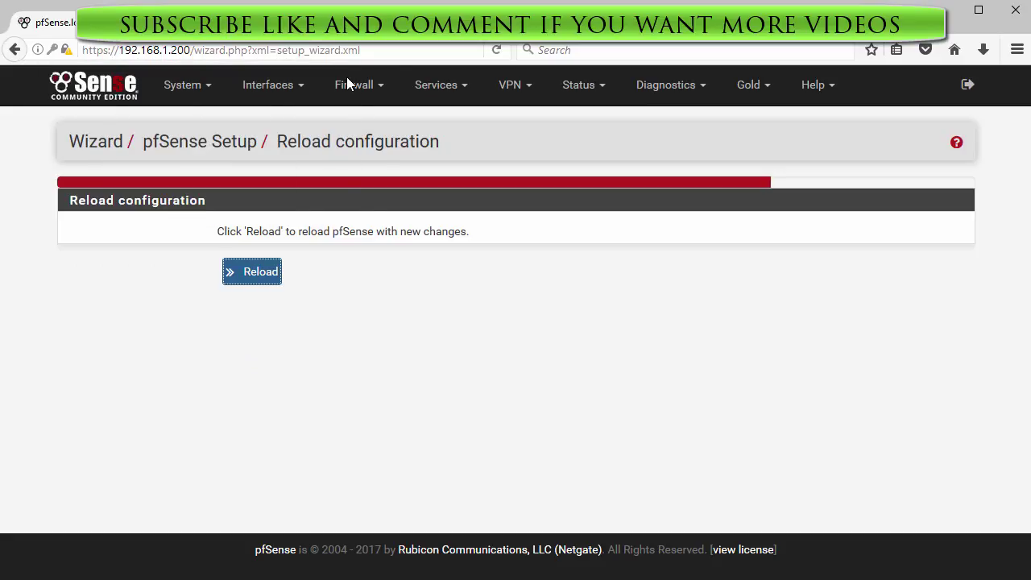
Step: Reload pfSense with the new configuration and continue to the Status Dashboard
left_click(264, 274)
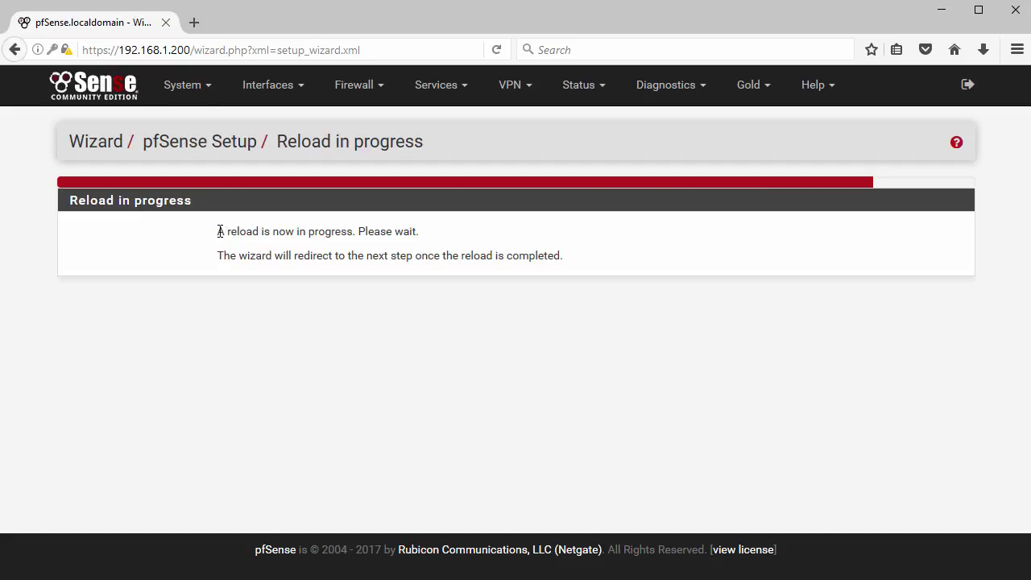
left_click_drag(220, 231, 432, 232)
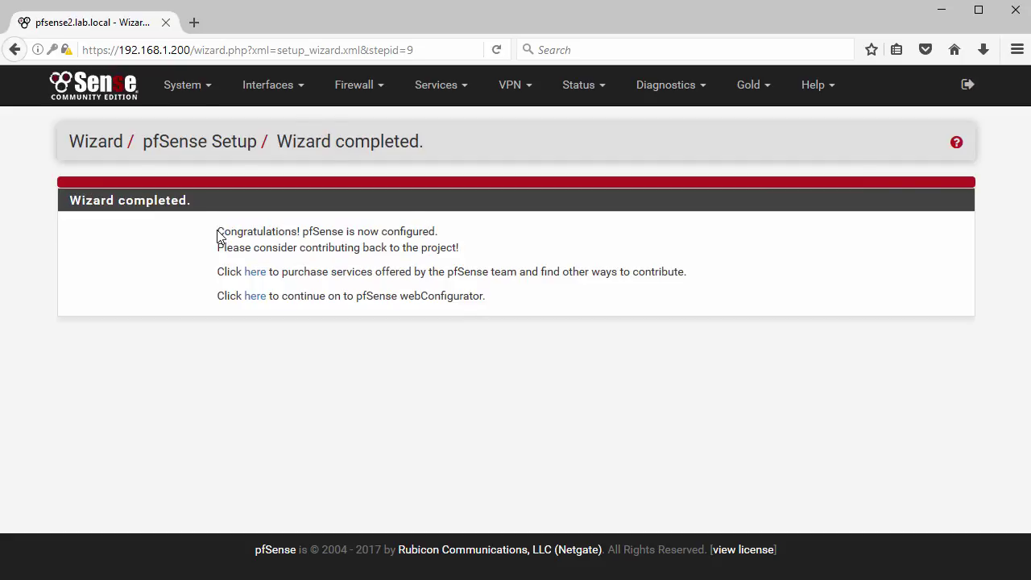
left_click_drag(218, 231, 456, 232)
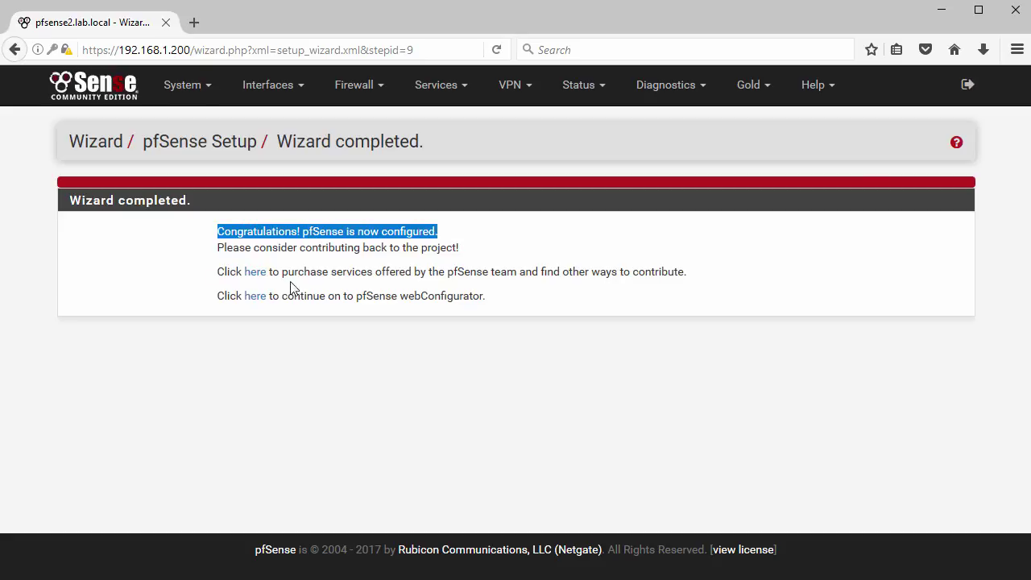
left_click(254, 296)
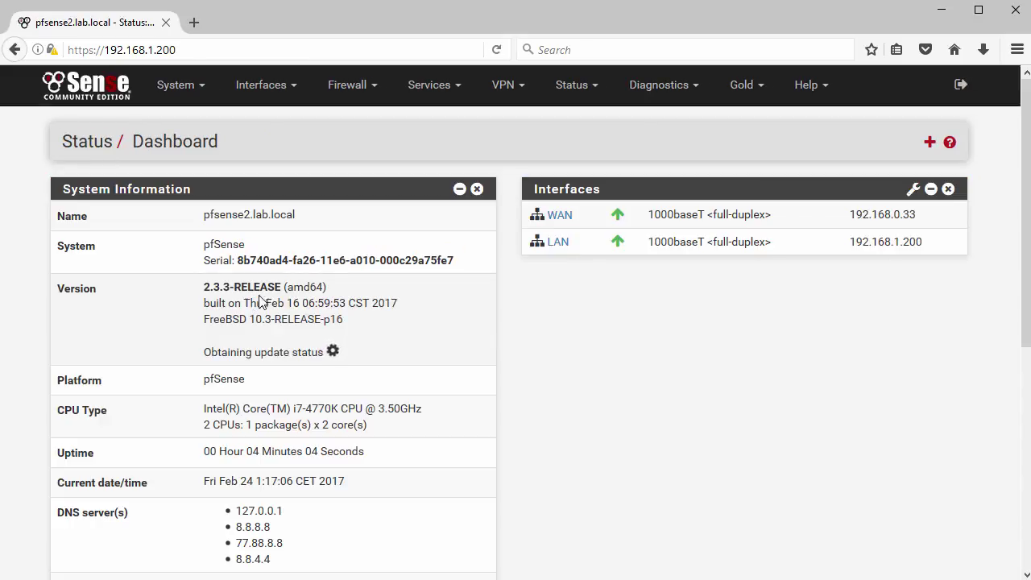
scroll(449, 328, "down", 8)
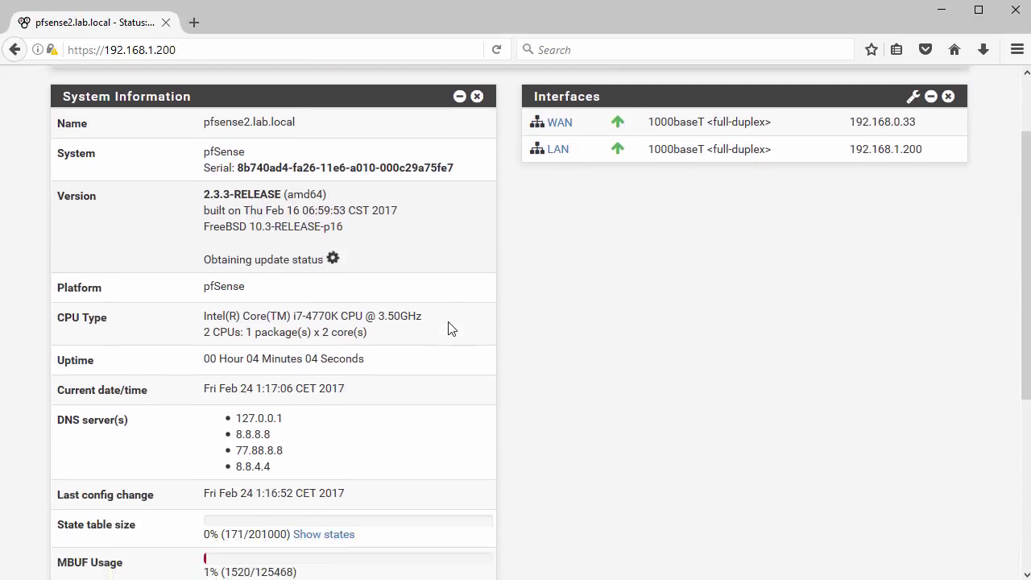
scroll(449, 328, "up", 8)
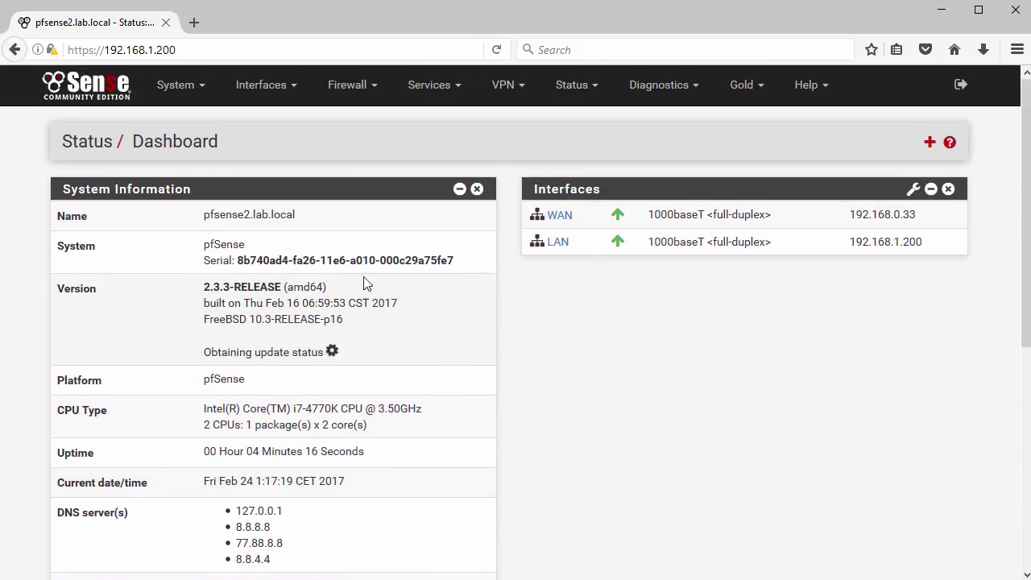
left_click(193, 92)
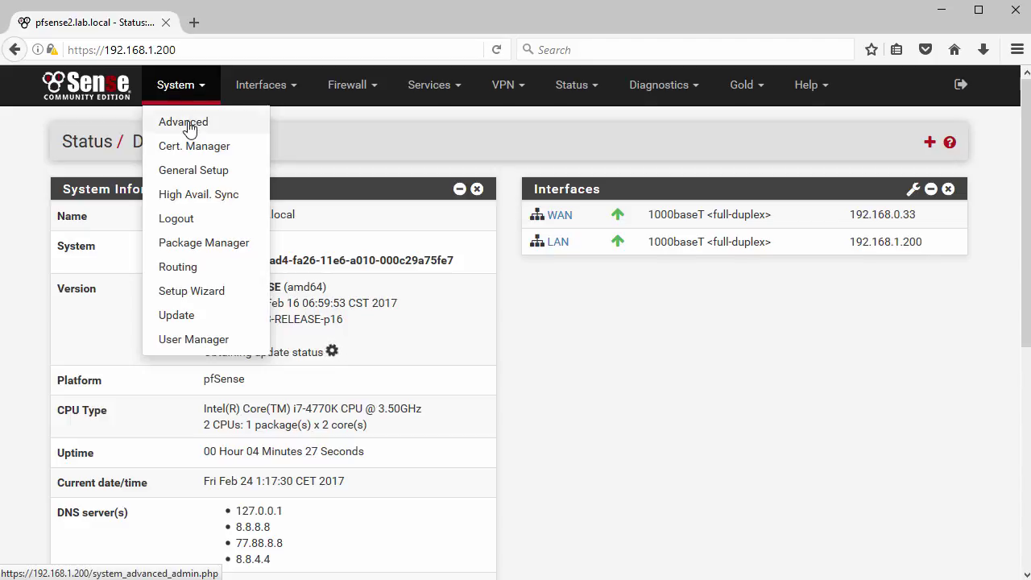
Step: Under System > Advanced > Admin Access, enable Secure Shell and console password protection, then save
left_click(188, 129)
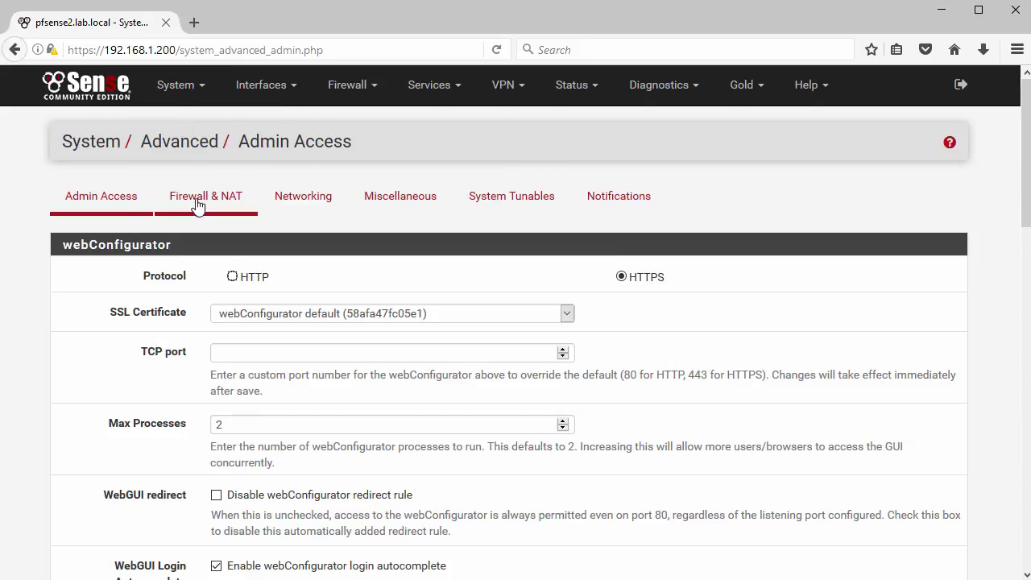
scroll(201, 285, "down", 8)
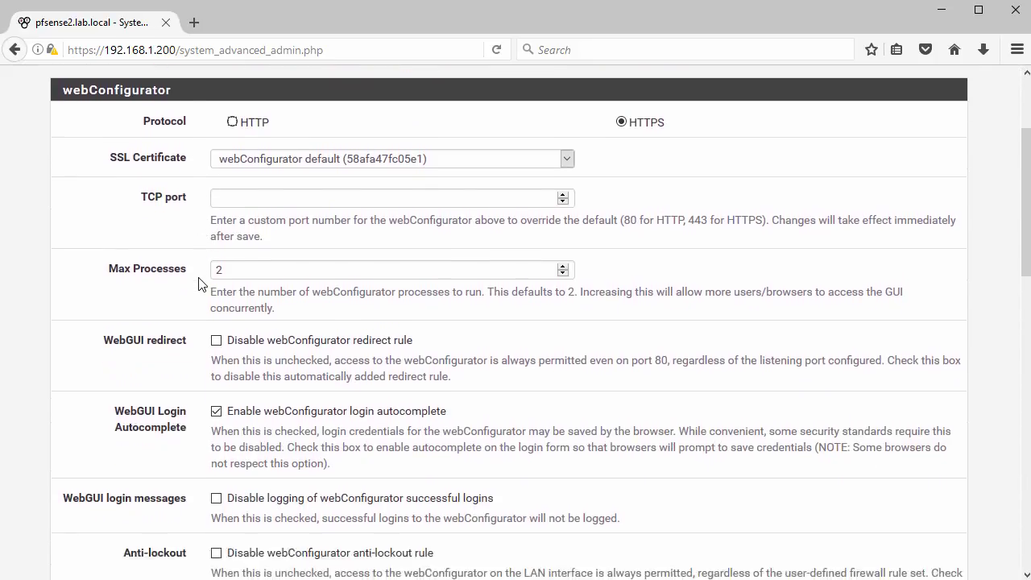
scroll(201, 284, "down", 10)
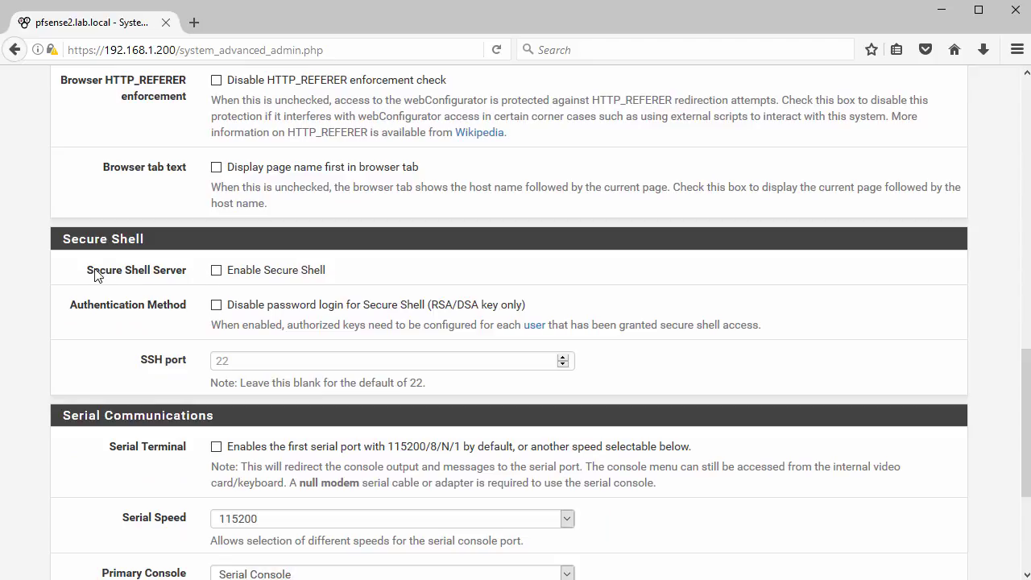
left_click_drag(88, 273, 188, 271)
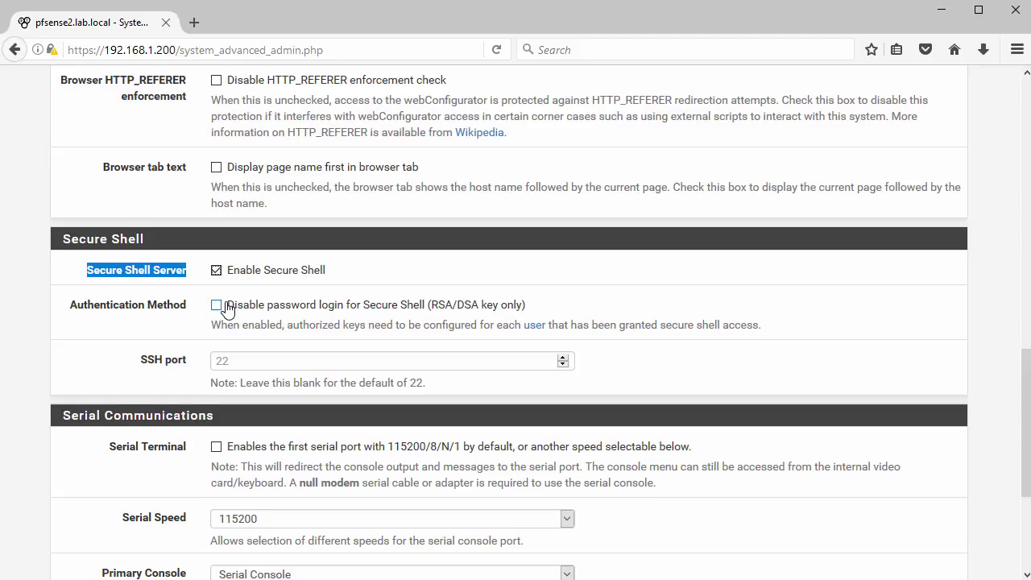
scroll(228, 309, "down", 3)
scroll(228, 309, "down", 3)
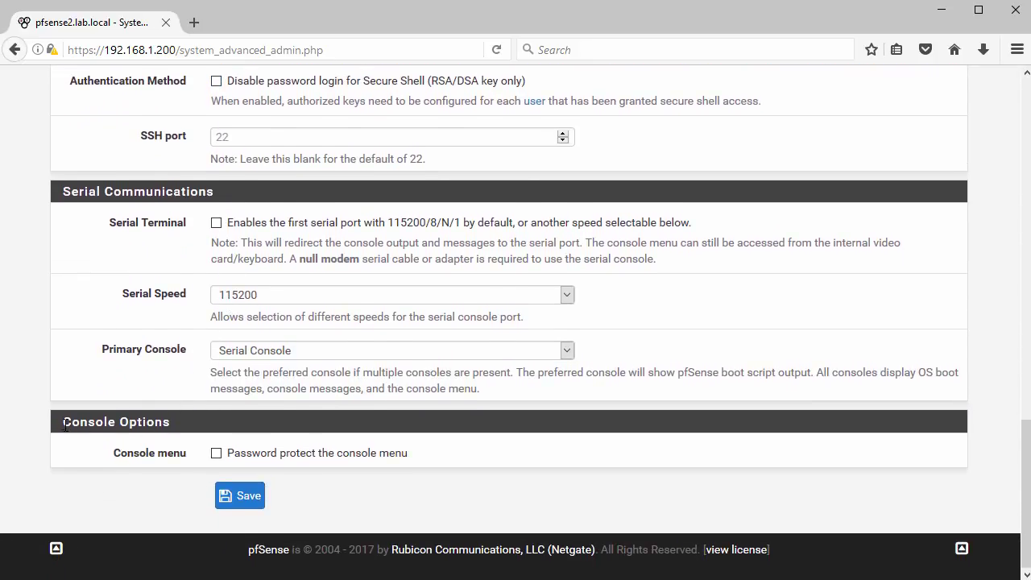
left_click_drag(65, 425, 189, 435)
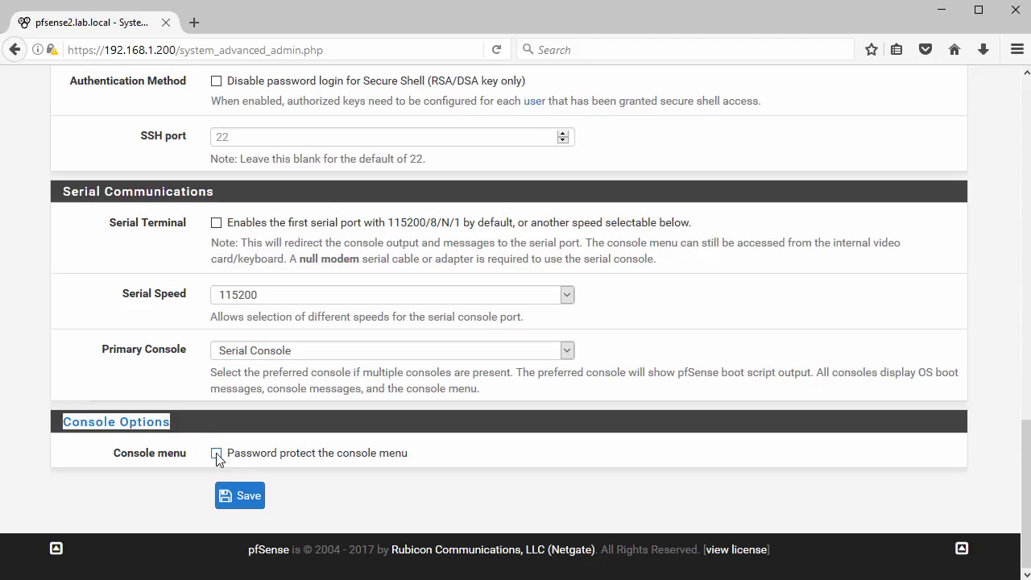
left_click(240, 496)
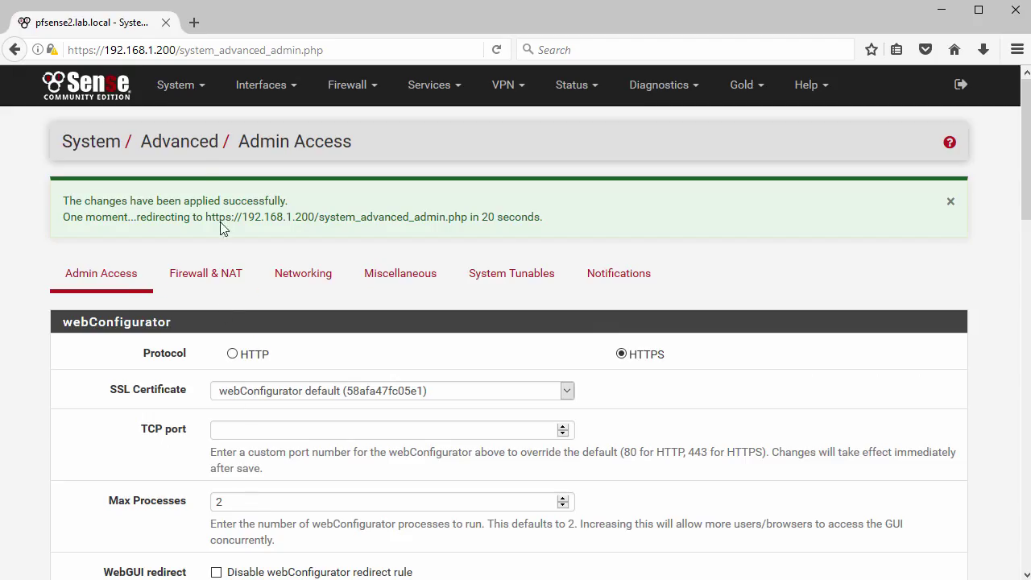
left_click(178, 87)
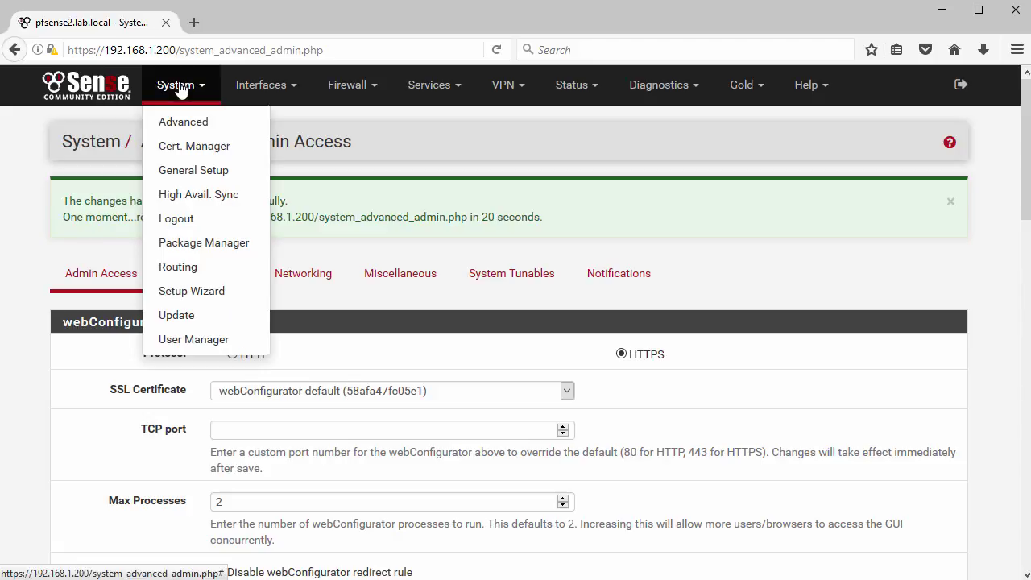
Step: Search Package Manager's Available Packages for 'vmw', revealing Open-VM-Tools 1280544.13_2
left_click(205, 244)
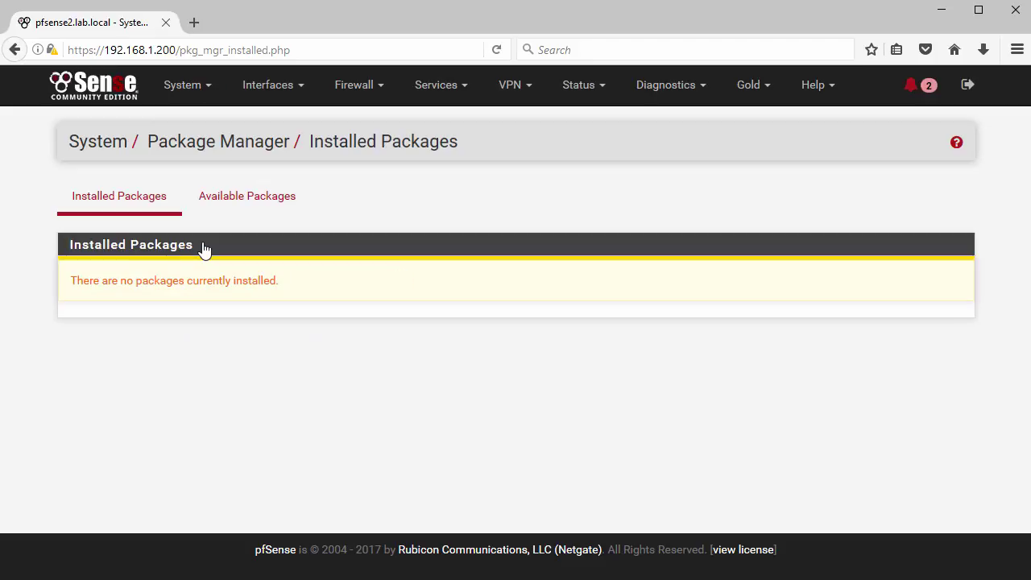
left_click(247, 200)
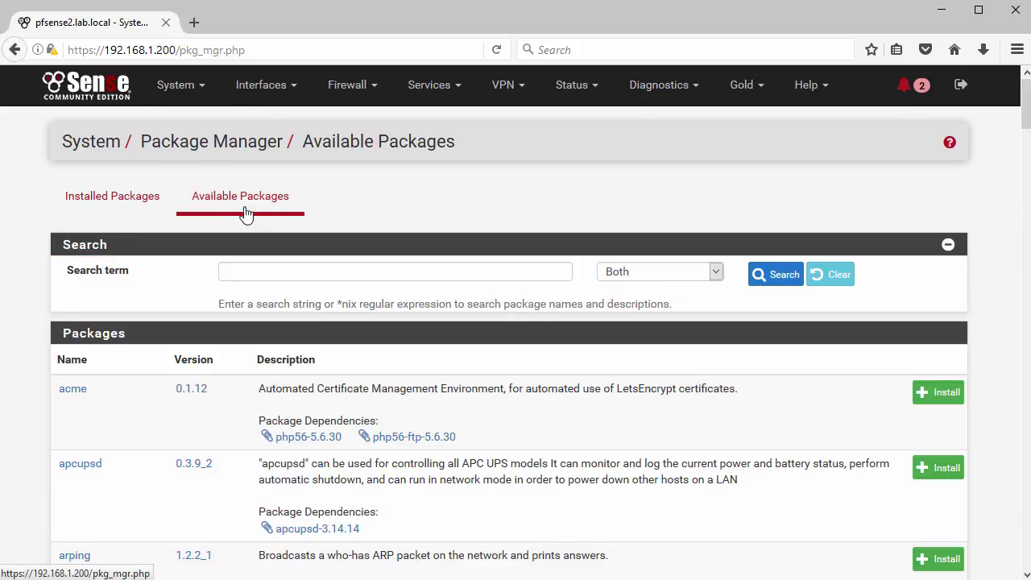
scroll(360, 364, "down", 6)
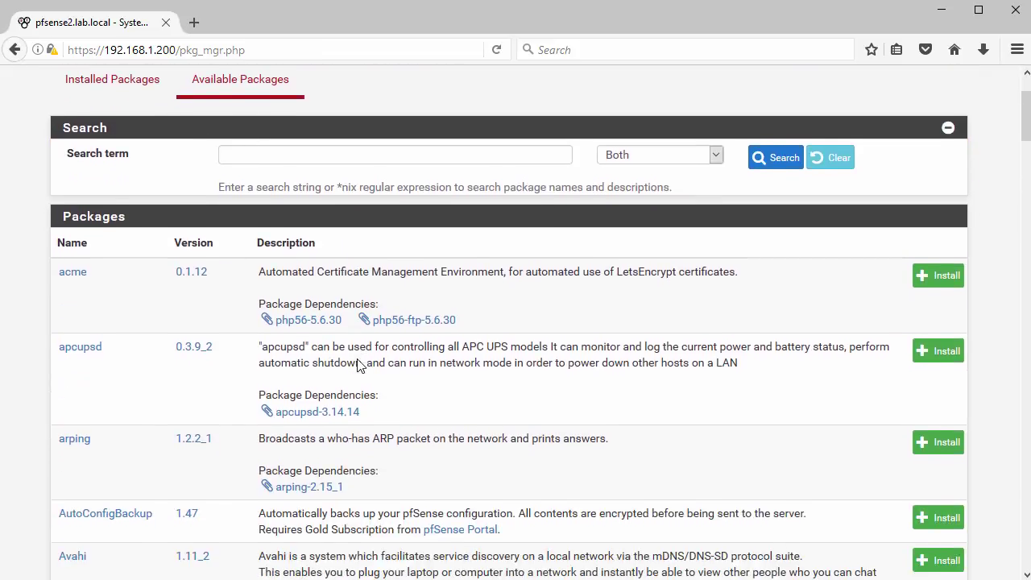
scroll(360, 365, "down", 1)
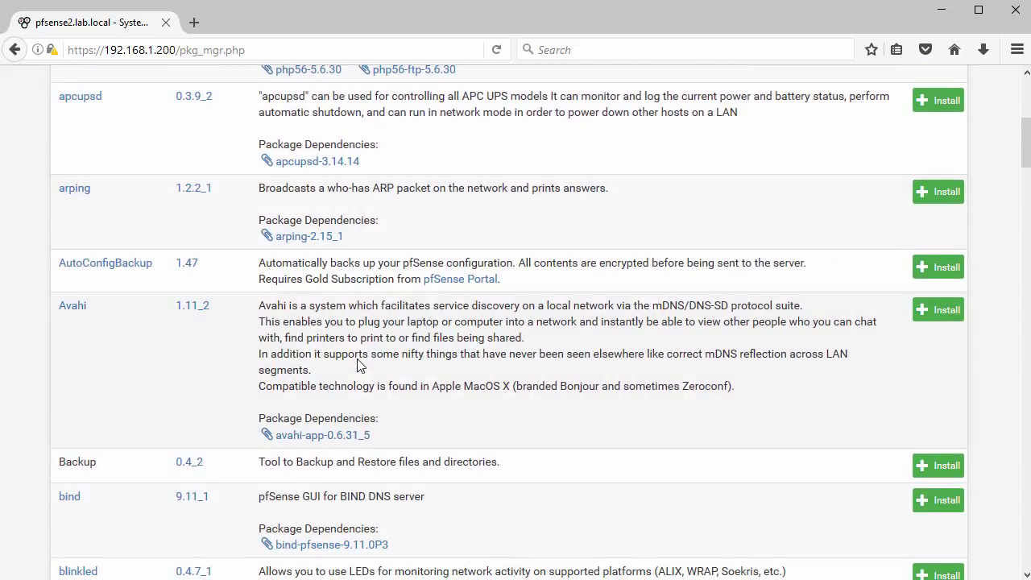
scroll(360, 360, "up", 6)
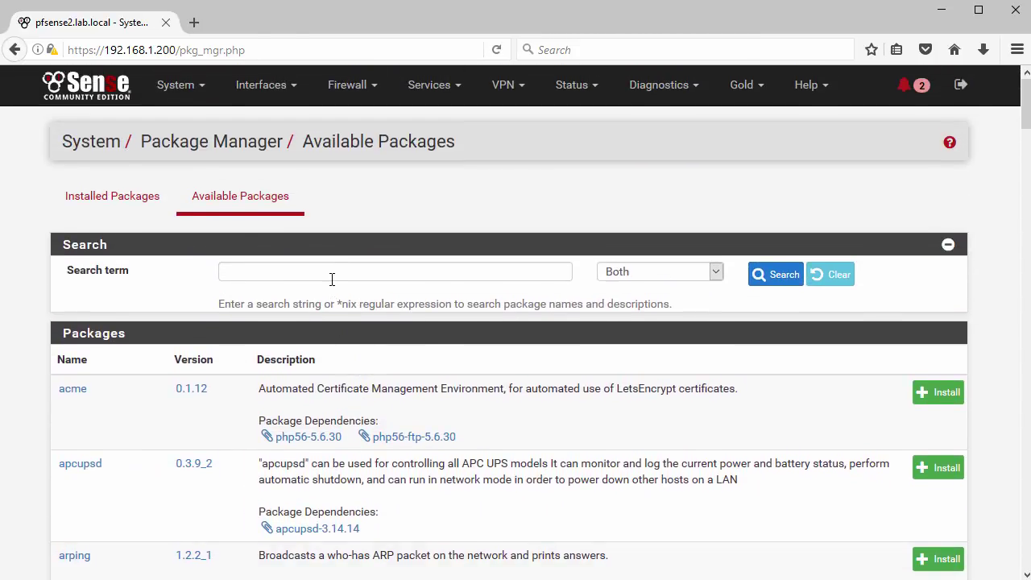
left_click(330, 272)
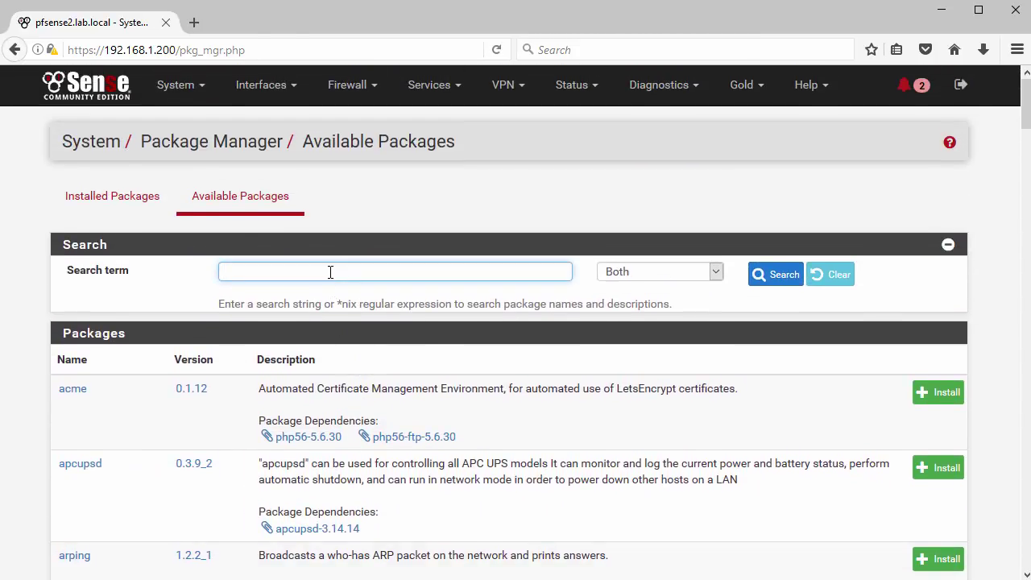
type("vmware")
left_click(772, 280)
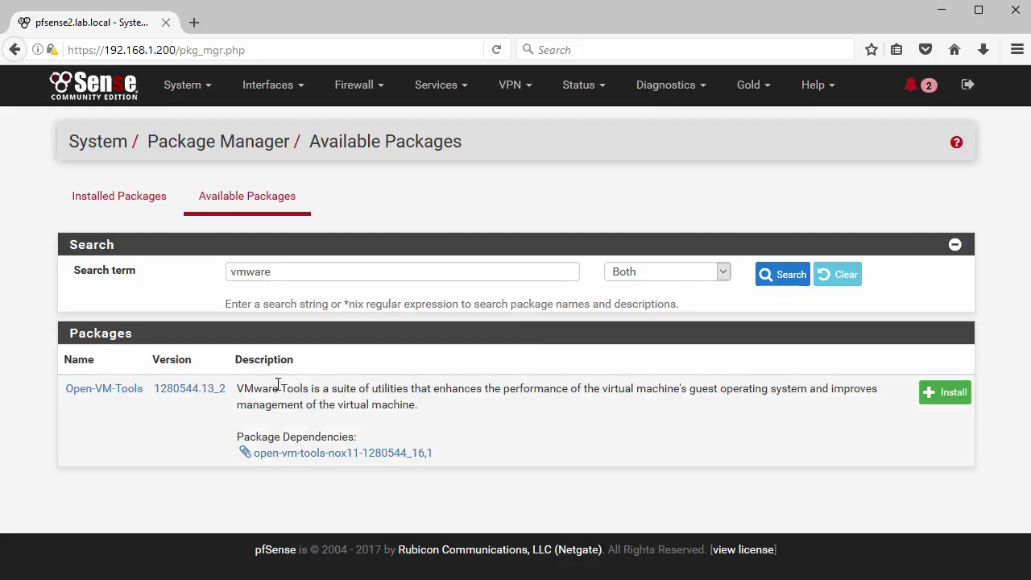
left_click_drag(244, 388, 443, 416)
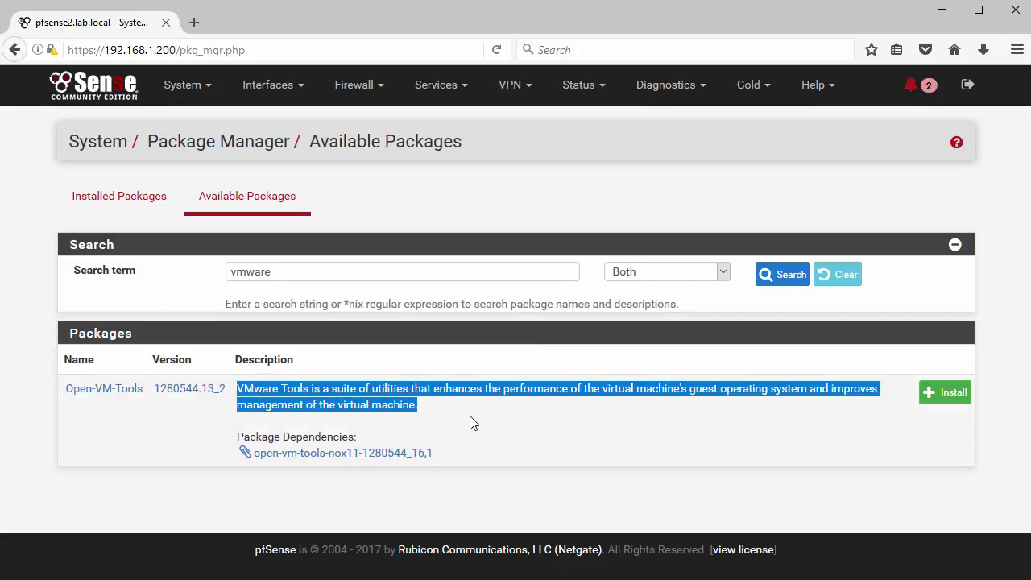
left_click(473, 422)
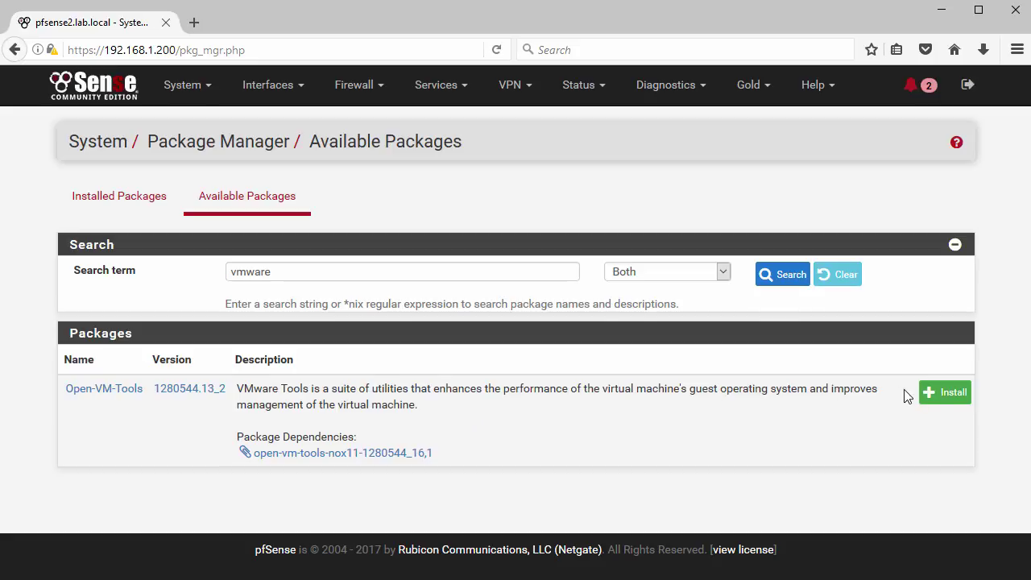
Step: Install and confirm pfSense-pkg-Open-VM-Tools until the installer reports success
left_click(935, 395)
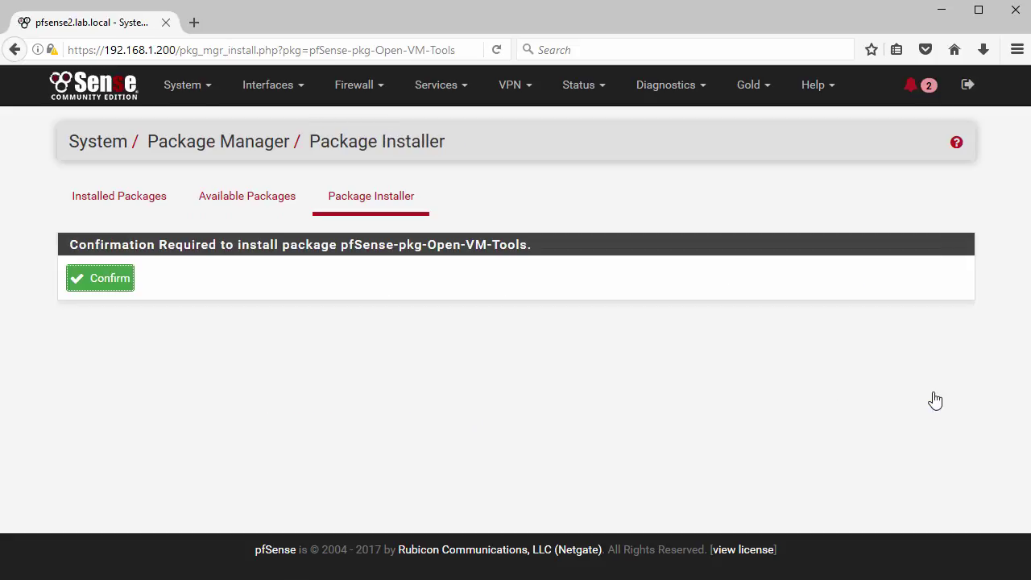
left_click(103, 282)
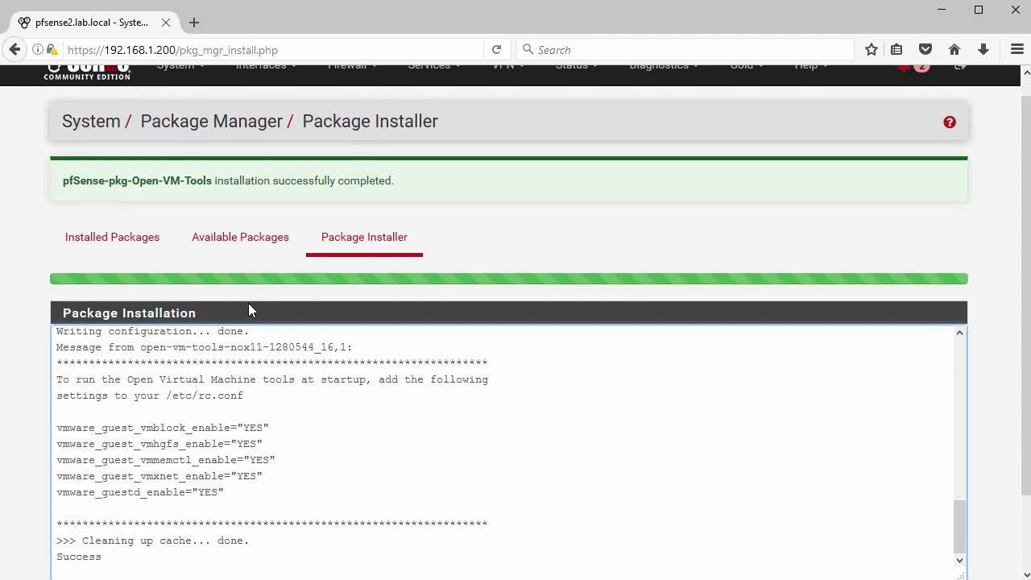
left_click_drag(63, 181, 435, 198)
left_click(435, 198)
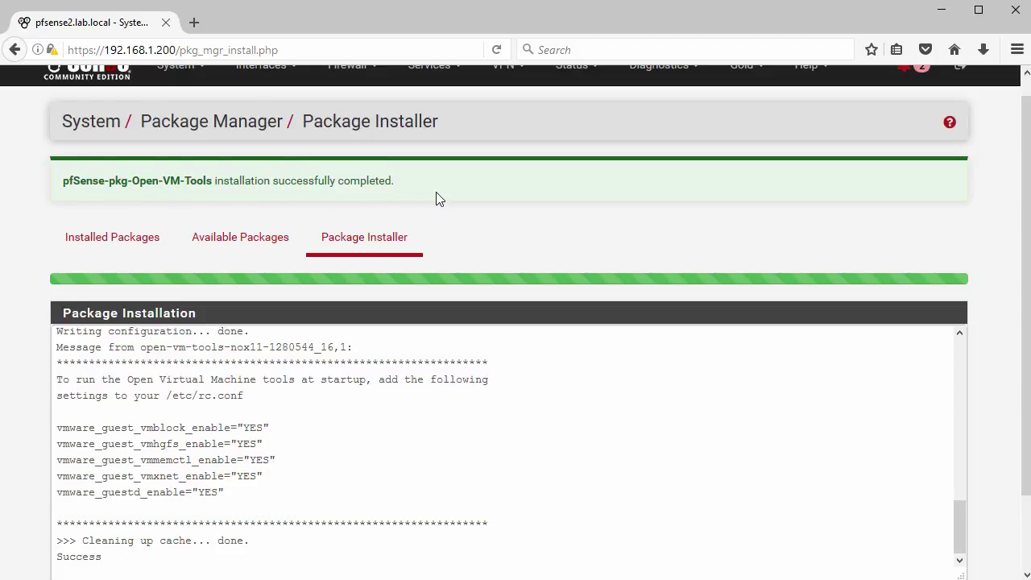
scroll(435, 199, "up", 1)
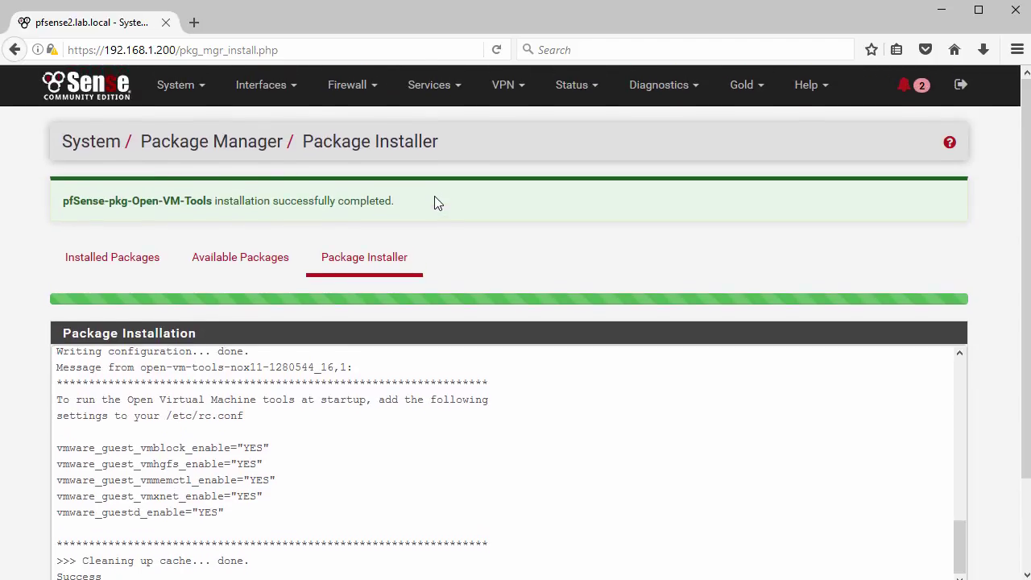
left_click(170, 95)
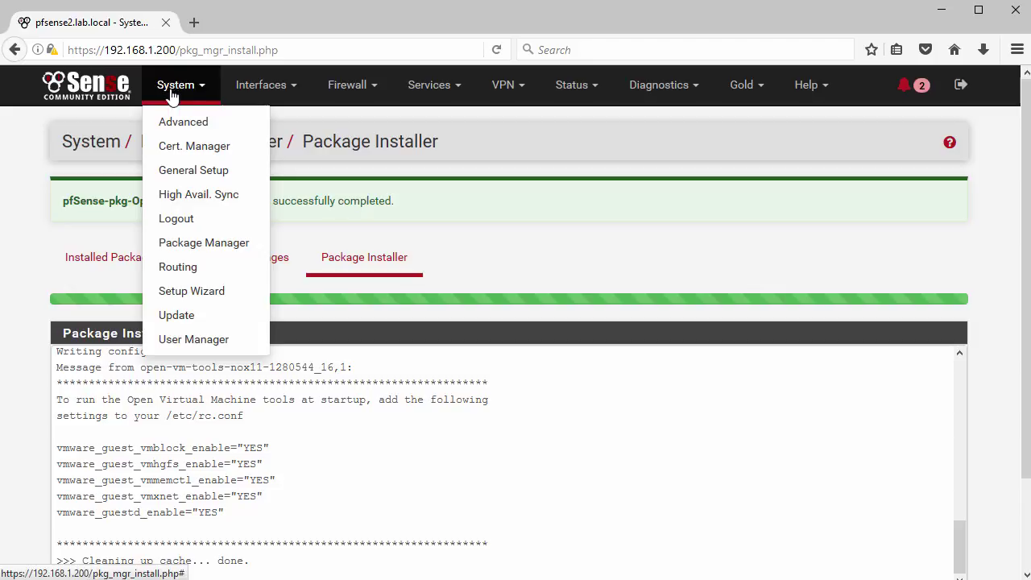
Step: Confirm on the System Update page that pfSense 2.3.3 is up to date
left_click(180, 319)
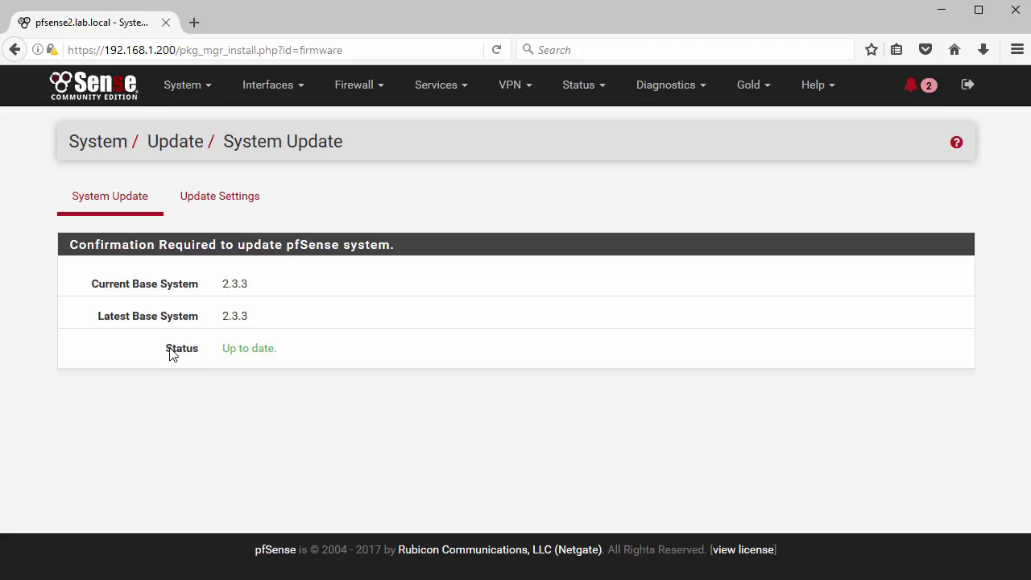
left_click_drag(226, 347, 281, 352)
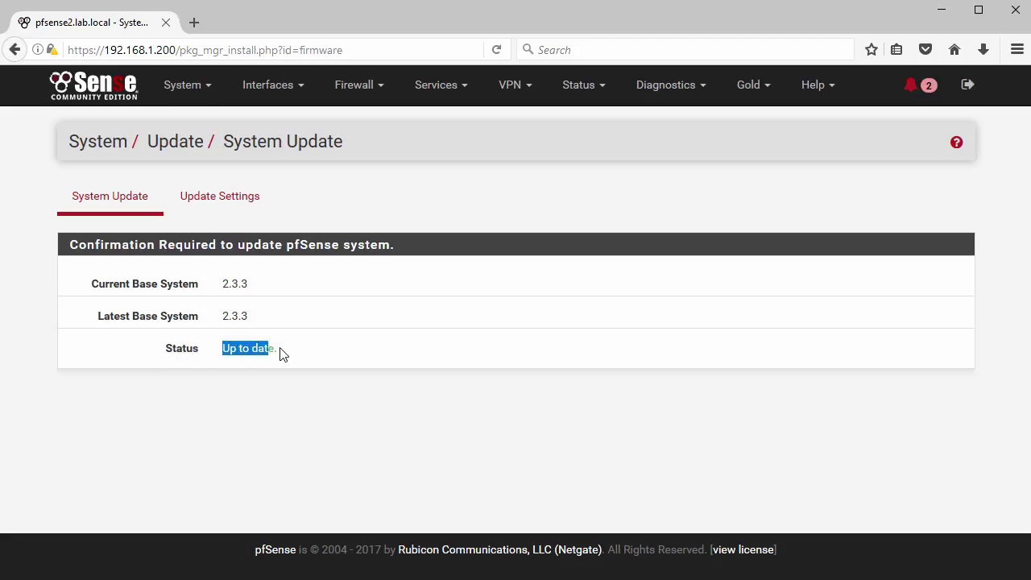
left_click(320, 356)
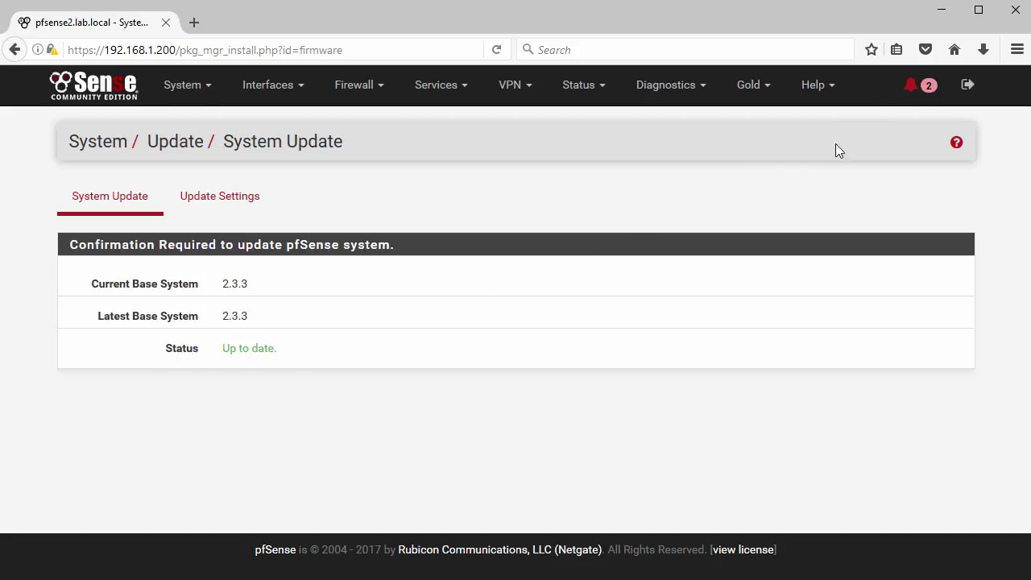
Step: Read and close the pending SSH notices, then go to System > User Manager
left_click(922, 90)
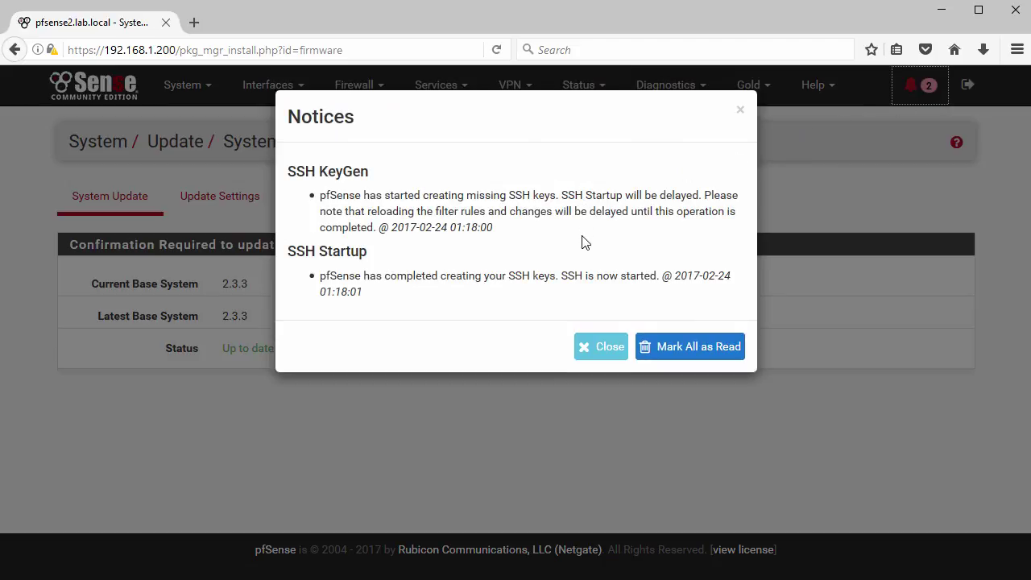
left_click(606, 348)
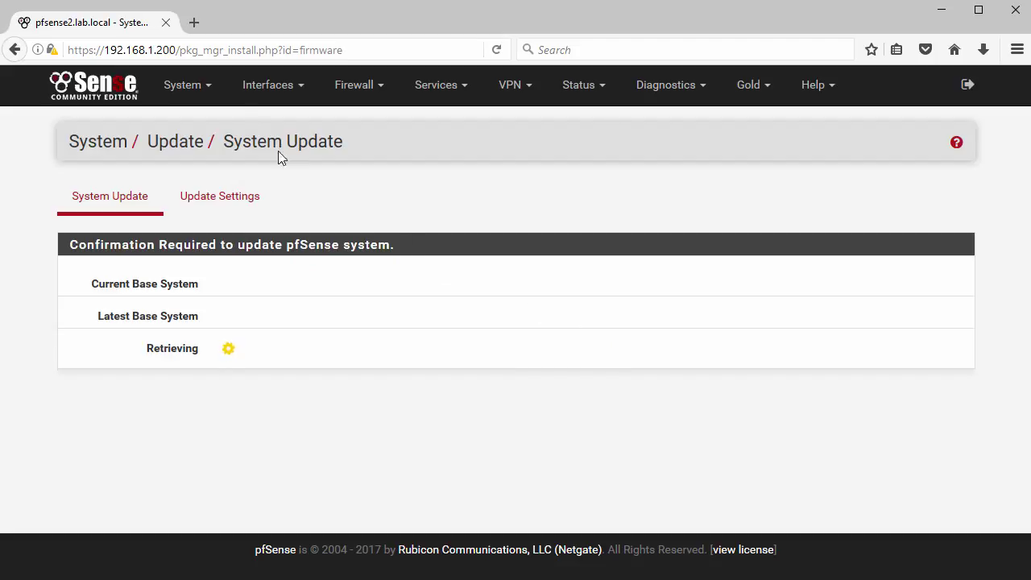
left_click(186, 85)
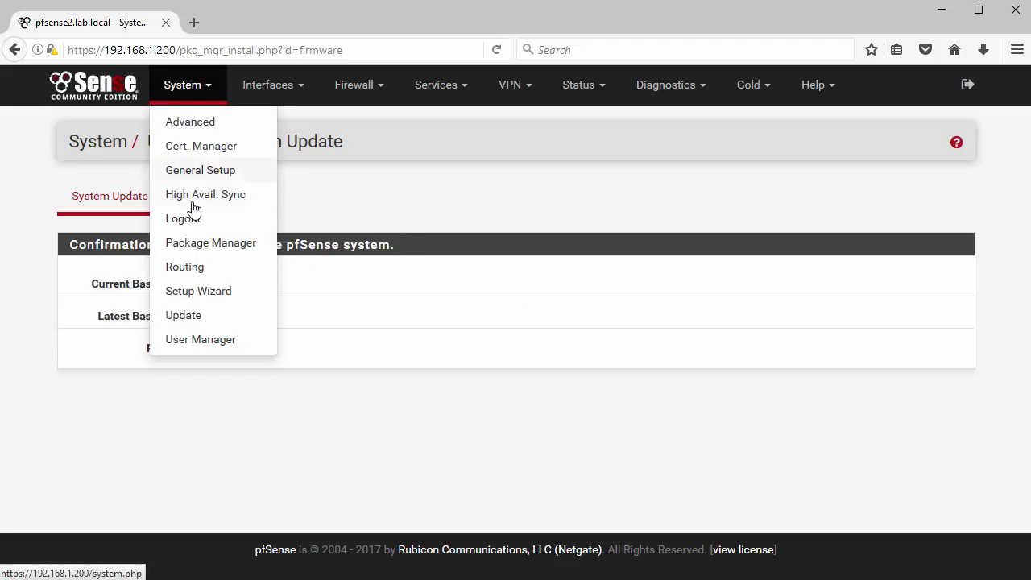
left_click(195, 339)
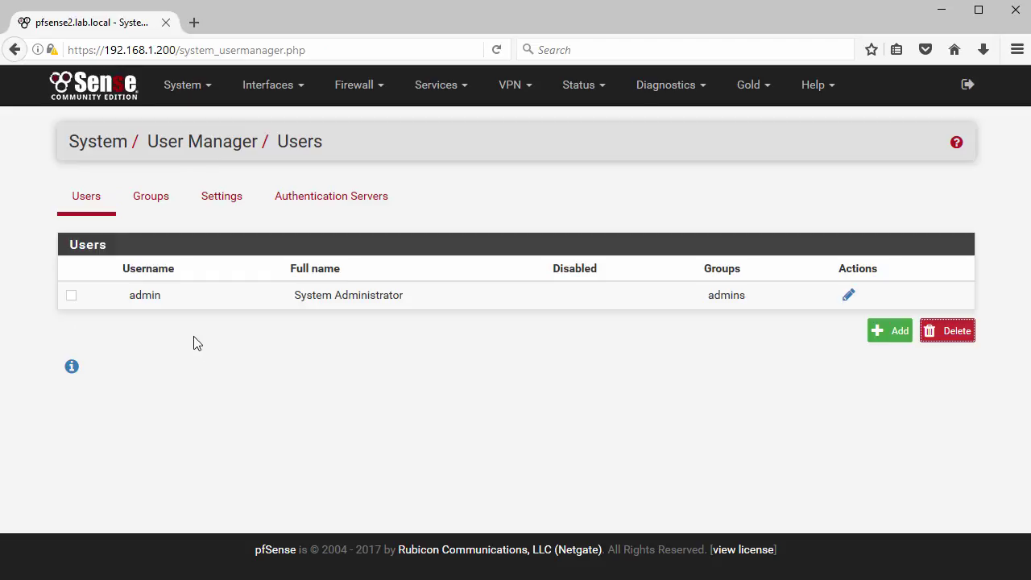
Step: Start a new user from the Users tab and review the blank user form
left_click(881, 340)
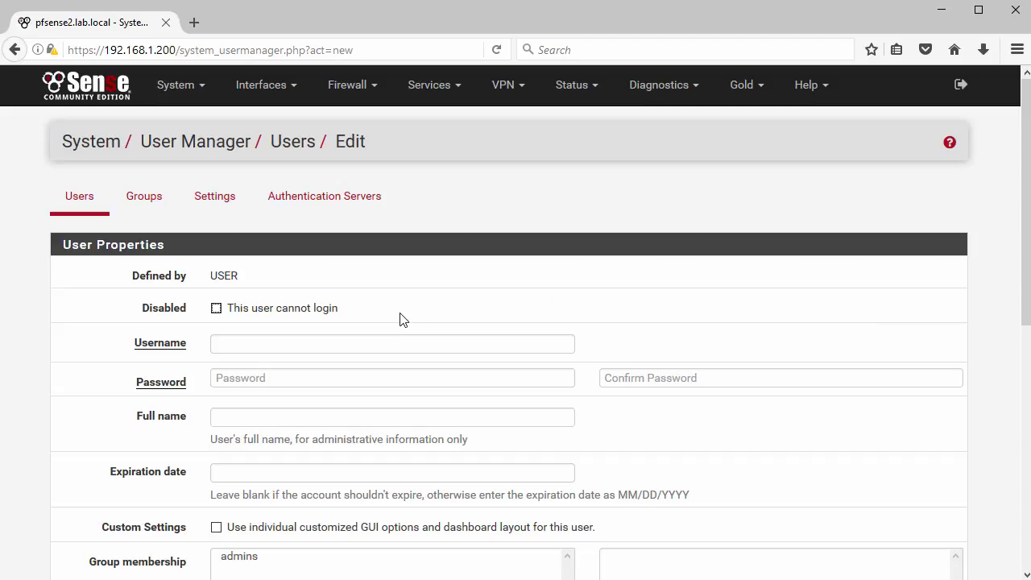
scroll(403, 319, "down", 4)
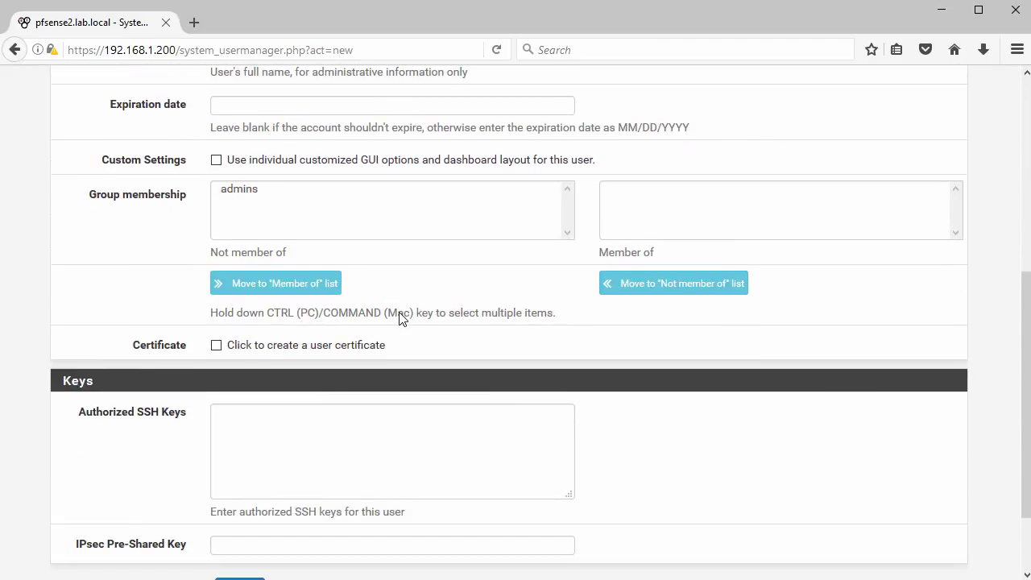
scroll(401, 316, "down", 2)
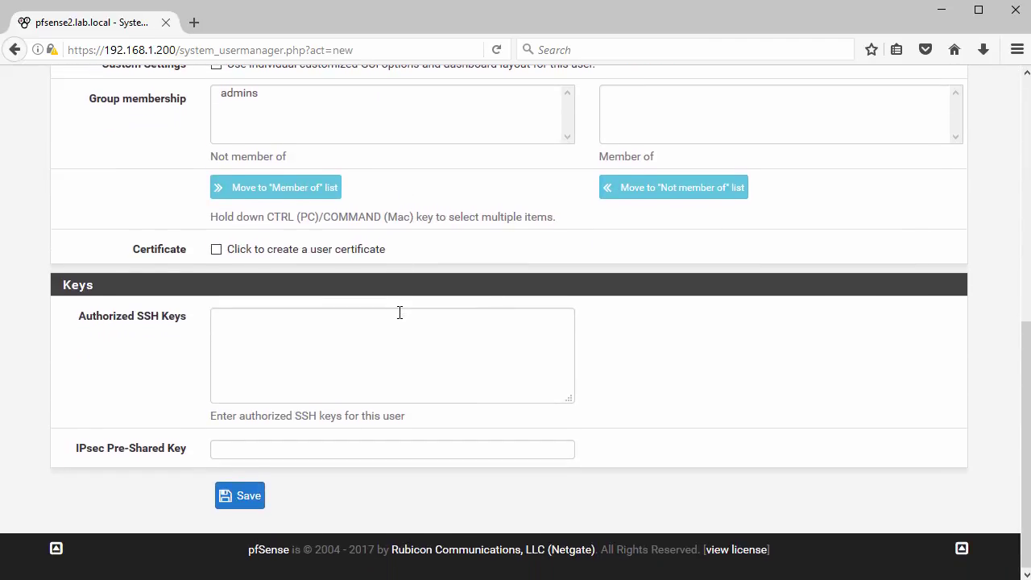
scroll(400, 314, "up", 5)
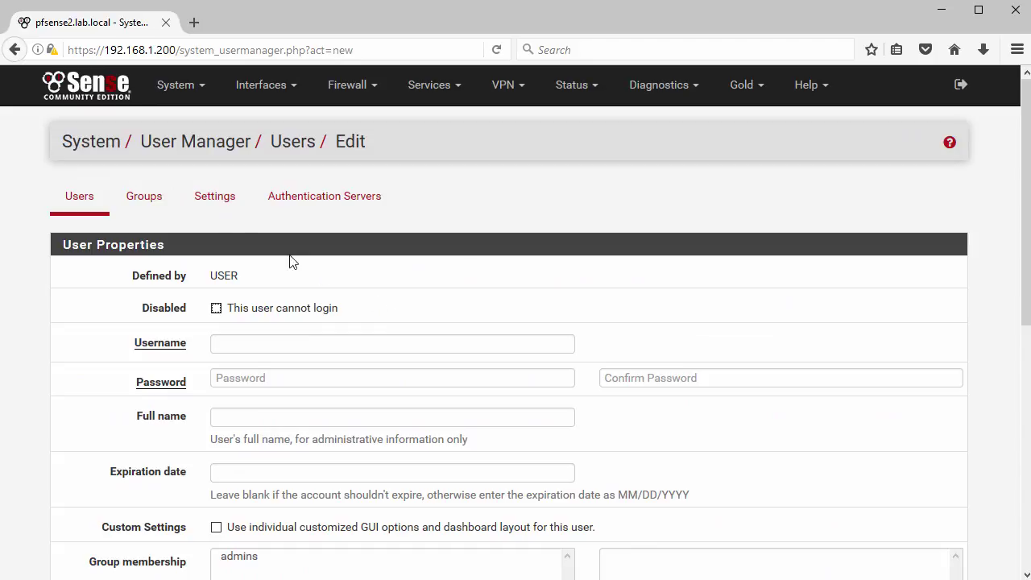